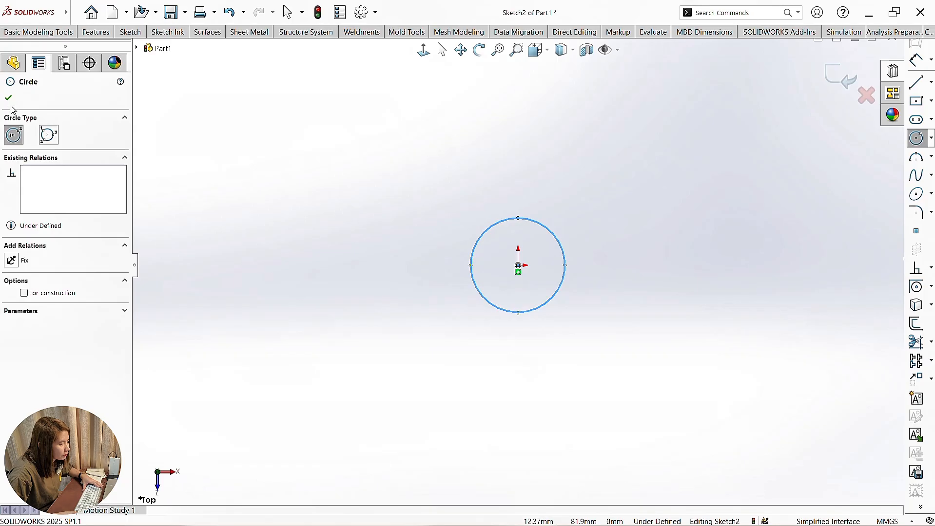
Dimension the circle's diameter and set it to 16 mm.
{"action": "left_click", "coordinate": [8, 97]}
{"action": "left_click", "coordinate": [130, 32]}
{"action": "left_click", "coordinate": [43, 61]}
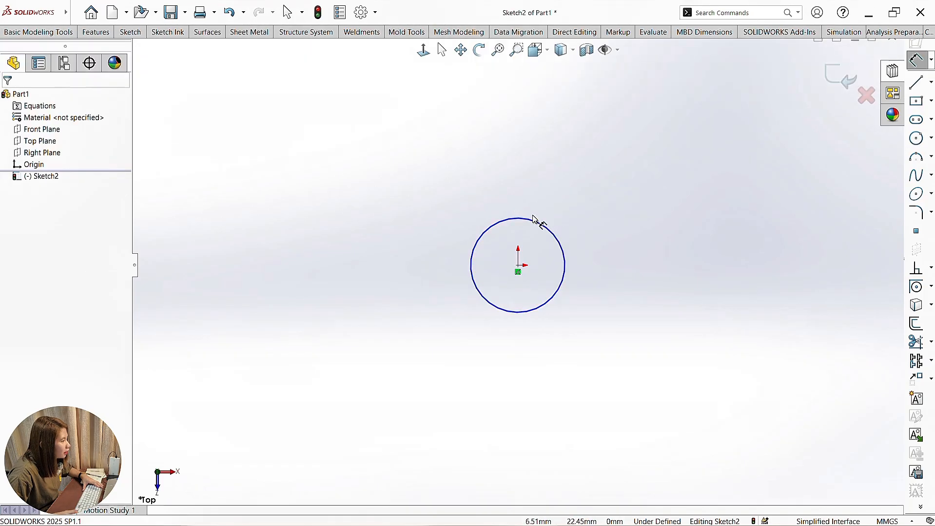
{"action": "left_click", "coordinate": [532, 220]}
{"action": "left_click", "coordinate": [401, 277]}
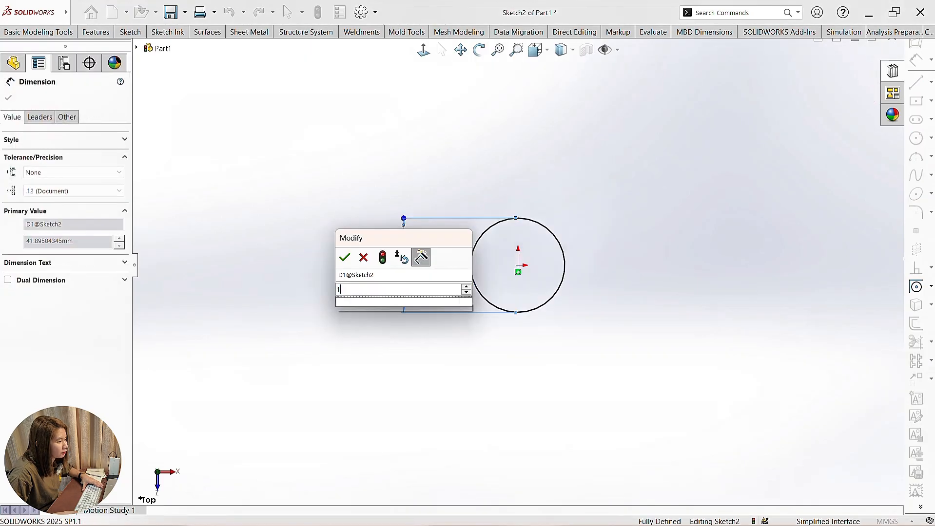
{"action": "type", "text": "16"}
{"action": "key", "text": "Return"}
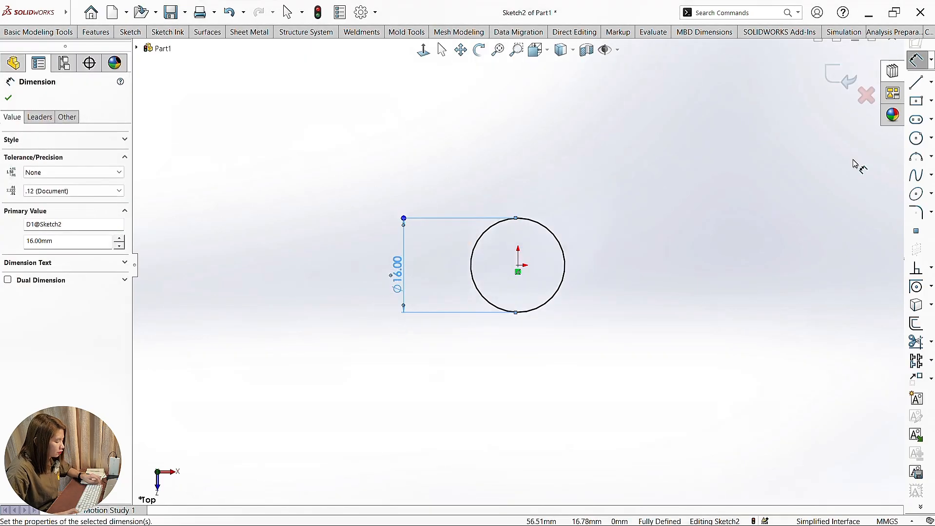
{"action": "left_click", "coordinate": [8, 97]}
Extrude the 16 mm circle as a solid boss with a blind depth of 100 mm.
{"action": "left_click", "coordinate": [96, 32]}
{"action": "left_click", "coordinate": [19, 62]}
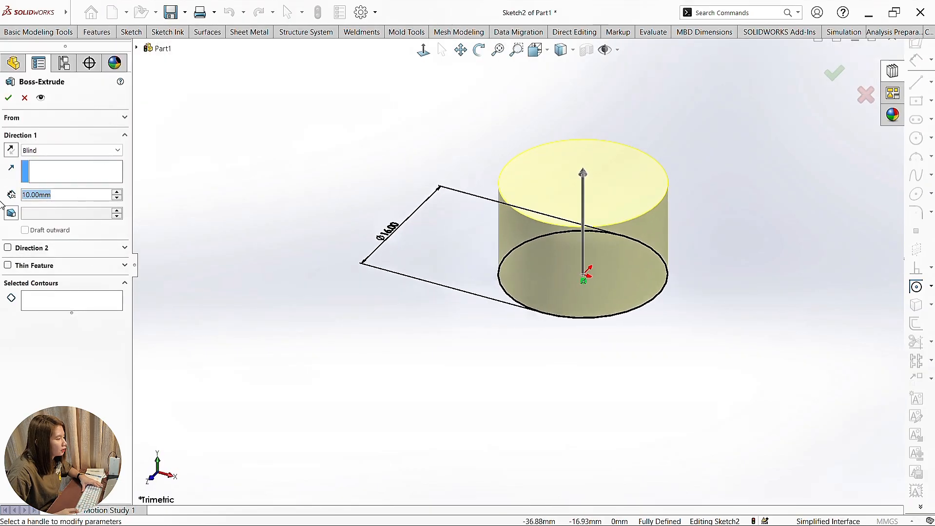
{"action": "type", "text": "100"}
{"action": "key", "text": "Return"}
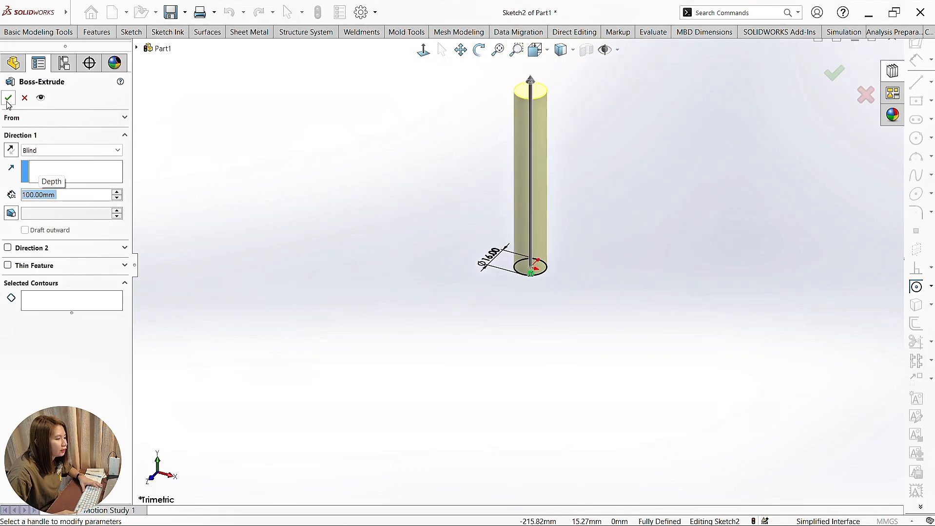
{"action": "key", "text": "Return"}
Start a Thread feature on the circular edge at the cylinder's upper end.
{"action": "scroll", "coordinate": [526, 101], "scroll_direction": "down", "scroll_amount": 3}
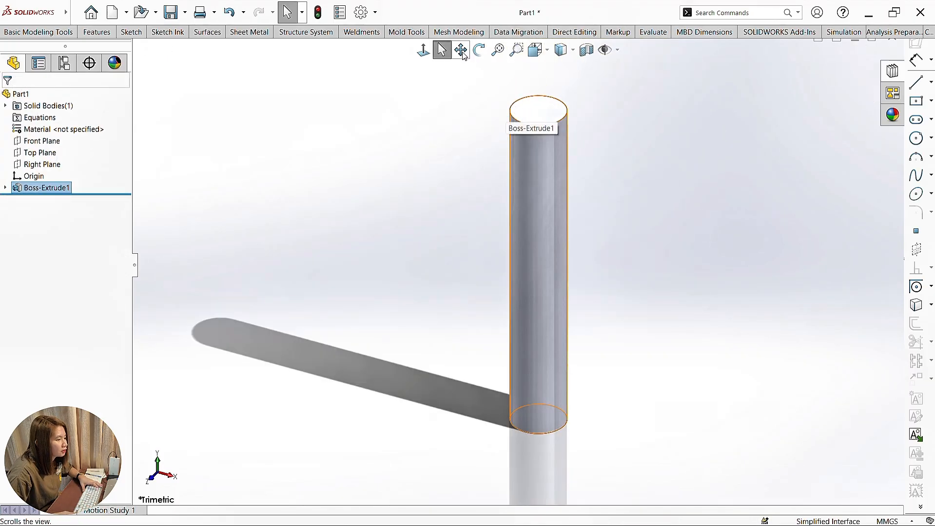
{"action": "left_click", "coordinate": [461, 51]}
{"action": "left_click_drag", "start_coordinate": [648, 194], "coordinate": [600, 220]}
{"action": "left_click", "coordinate": [442, 51]}
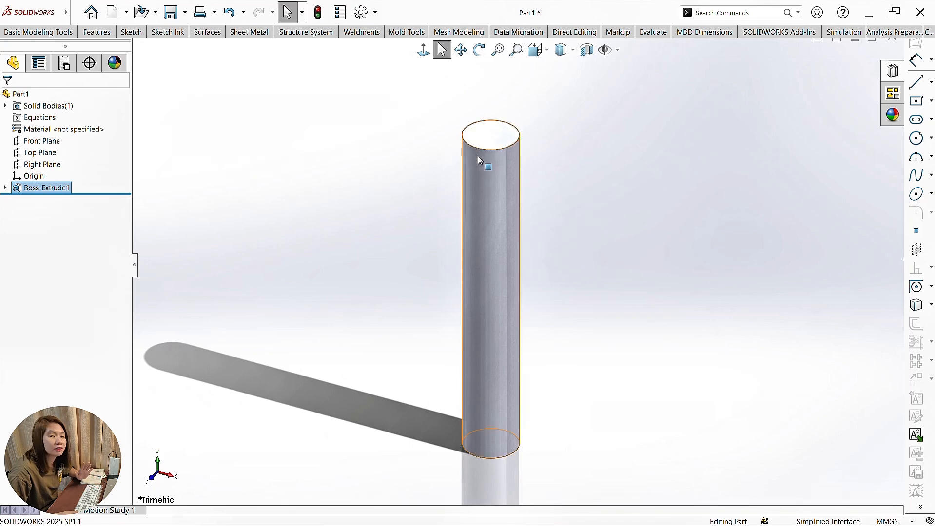
{"action": "left_click", "coordinate": [96, 32]}
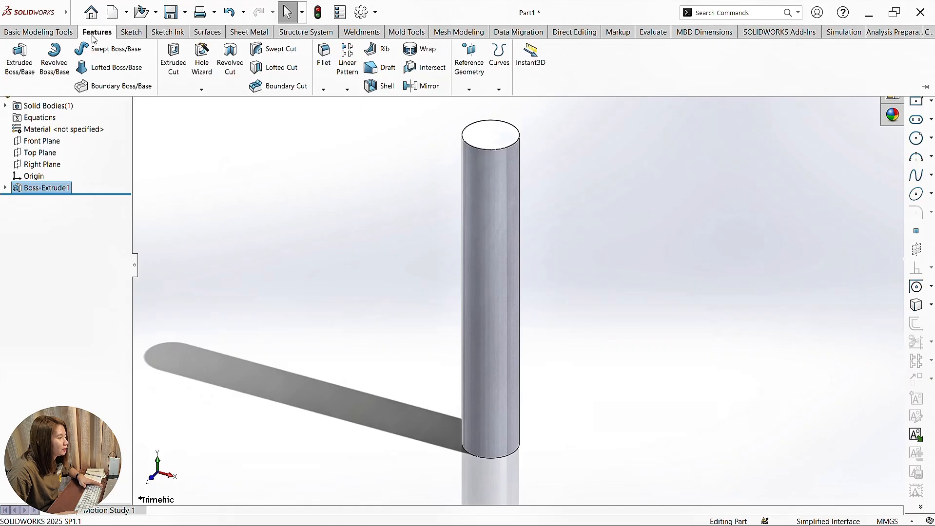
{"action": "left_click", "coordinate": [201, 90]}
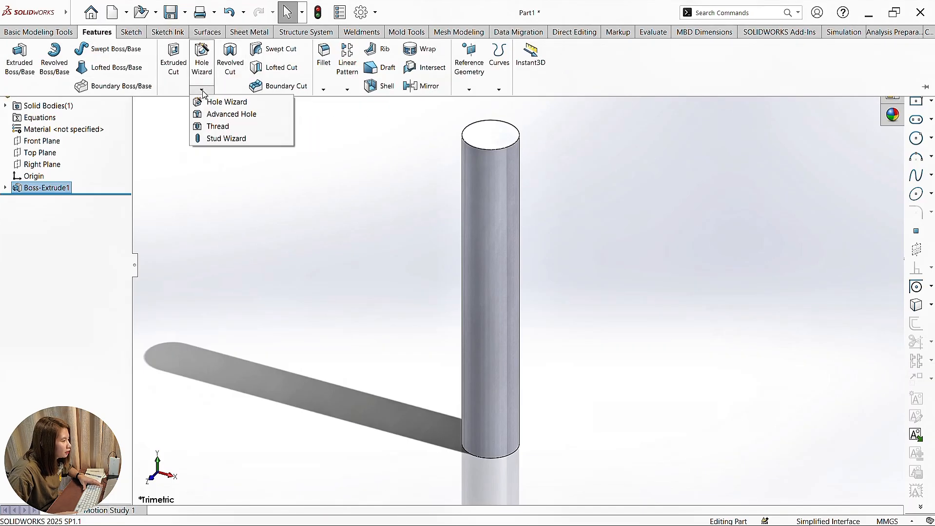
{"action": "left_click", "coordinate": [224, 127]}
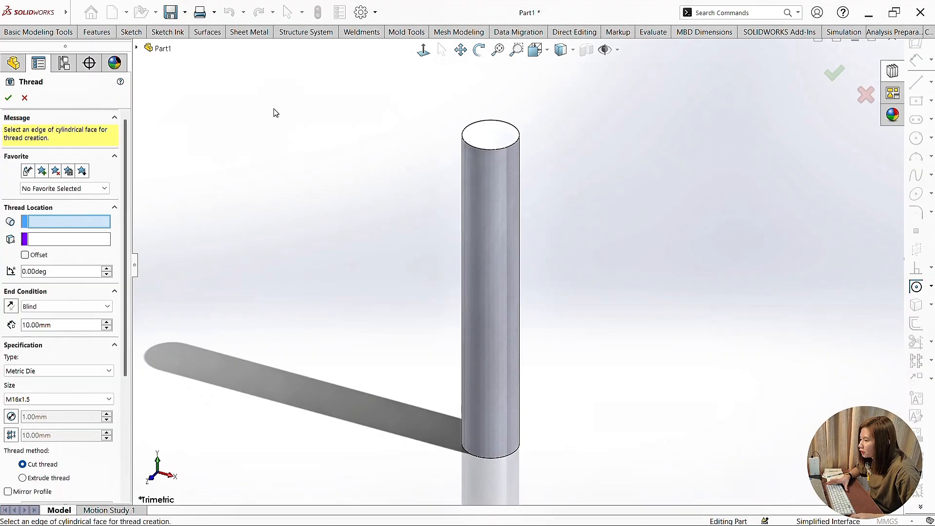
{"action": "left_click", "coordinate": [490, 150]}
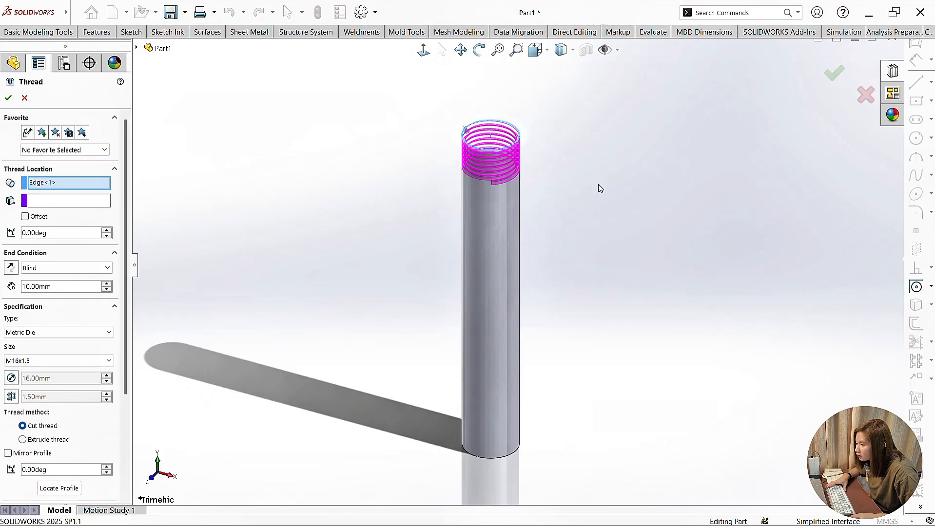
Set the thread's blind depth to 20 mm and create the cut thread.
{"action": "scroll", "coordinate": [550, 181], "scroll_direction": "down", "scroll_amount": 5}
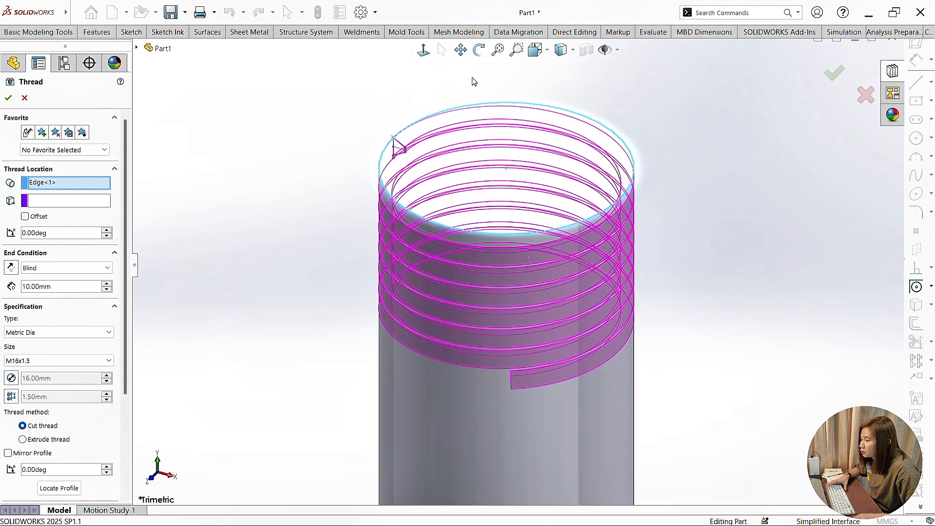
{"action": "scroll", "coordinate": [434, 159], "scroll_direction": "up", "scroll_amount": 4}
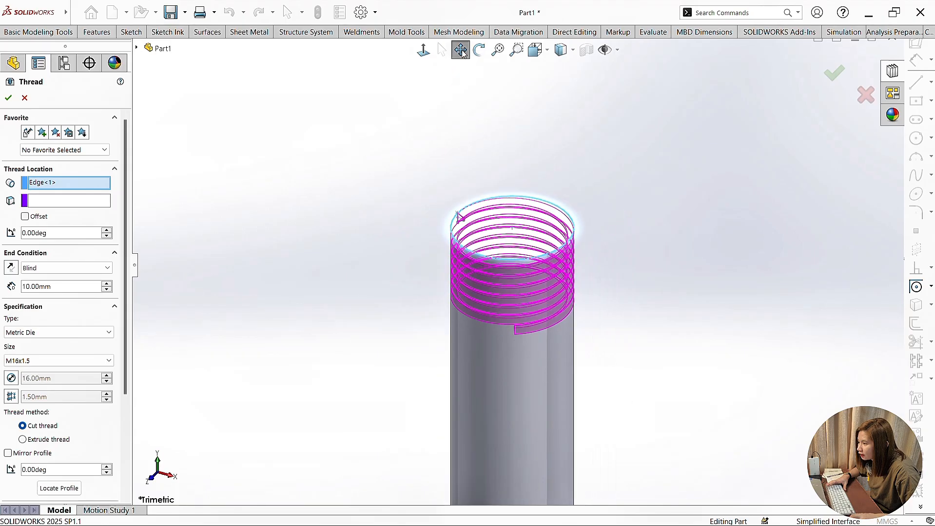
{"action": "scroll", "coordinate": [567, 222], "scroll_direction": "down", "scroll_amount": 2}
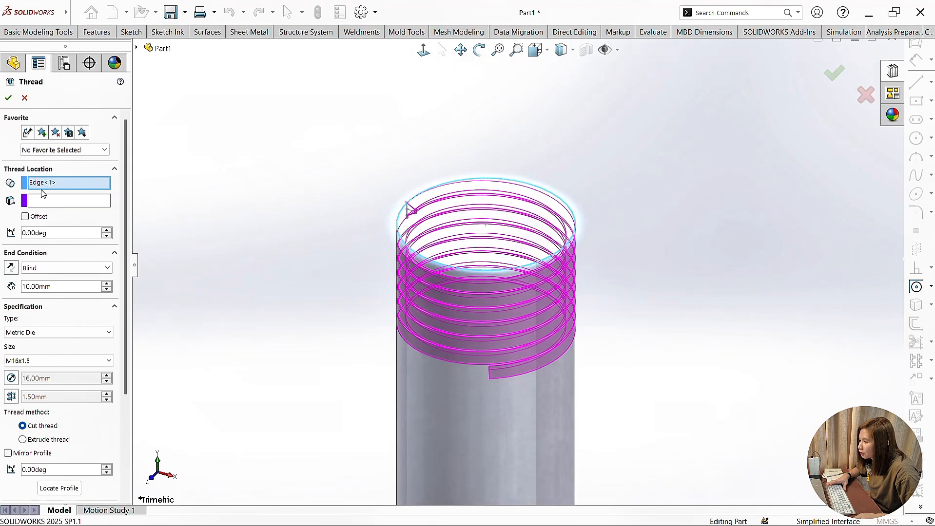
{"action": "scroll", "coordinate": [41, 278], "scroll_direction": "down", "scroll_amount": 3}
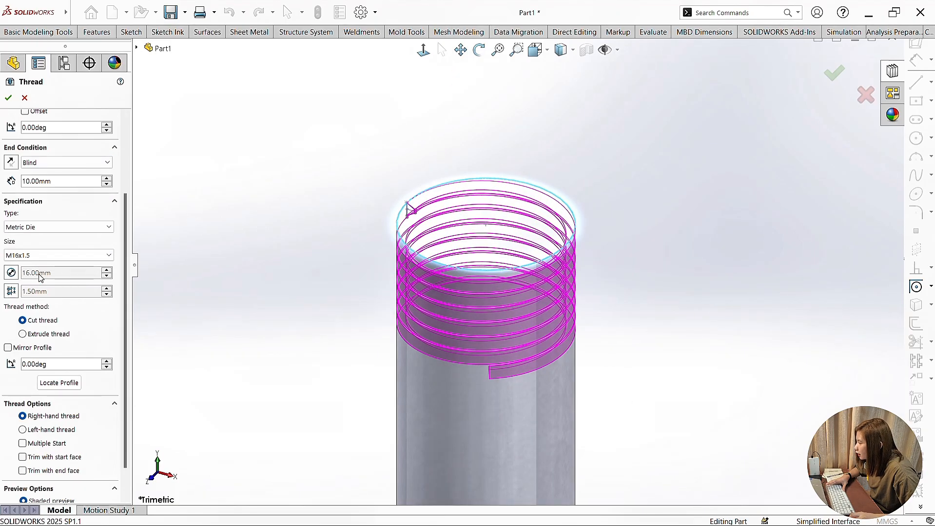
{"action": "left_click", "coordinate": [58, 165]}
{"action": "left_click", "coordinate": [58, 174]}
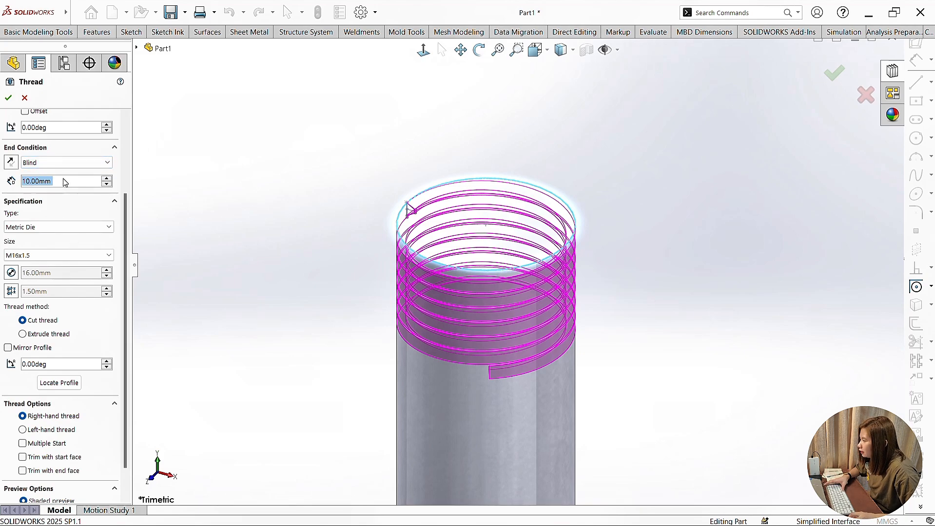
{"action": "scroll", "coordinate": [515, 267], "scroll_direction": "up", "scroll_amount": 5}
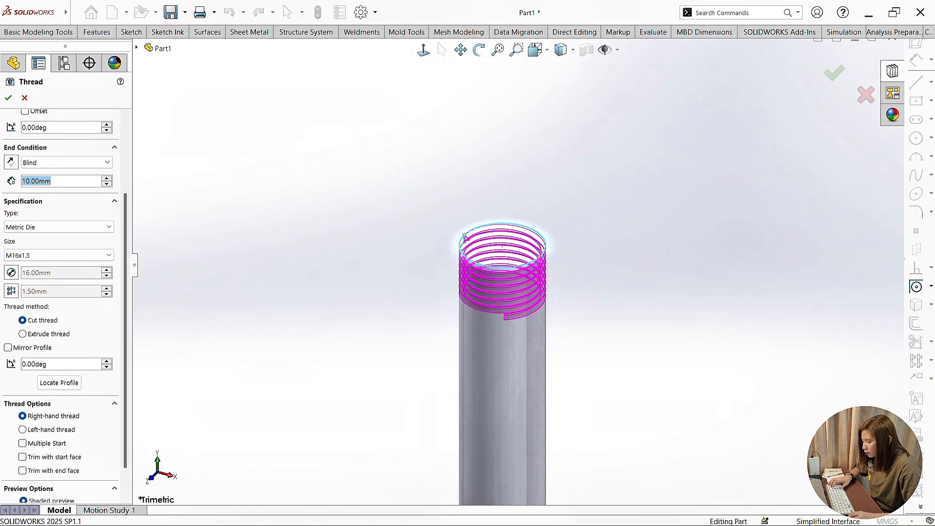
{"action": "type", "text": "20"}
{"action": "key", "text": "Return"}
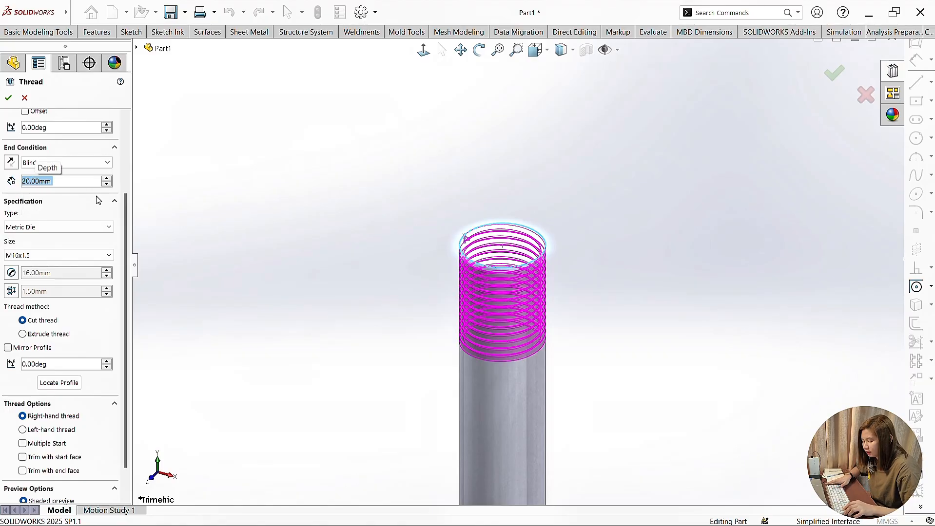
{"action": "key", "text": "Return"}
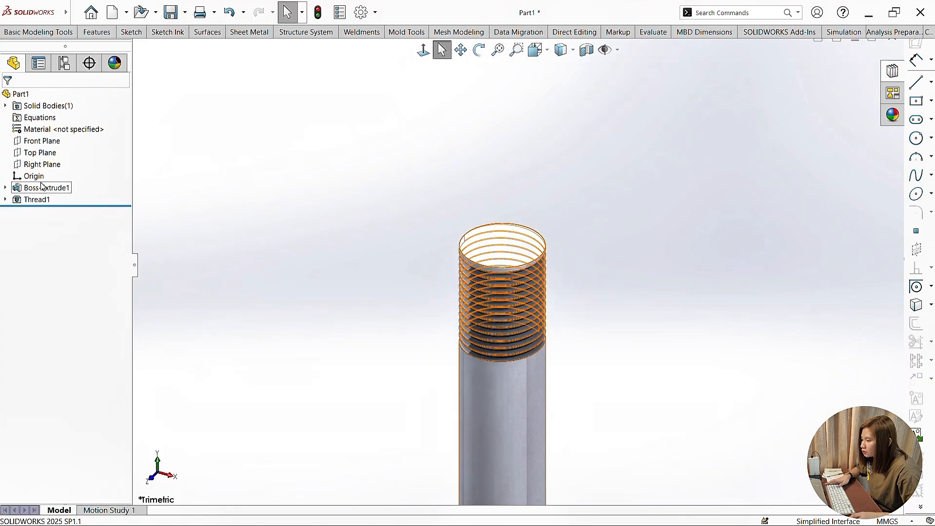
Edit the existing thread feature and set its blind depth to 25 mm.
{"action": "left_click", "coordinate": [37, 200]}
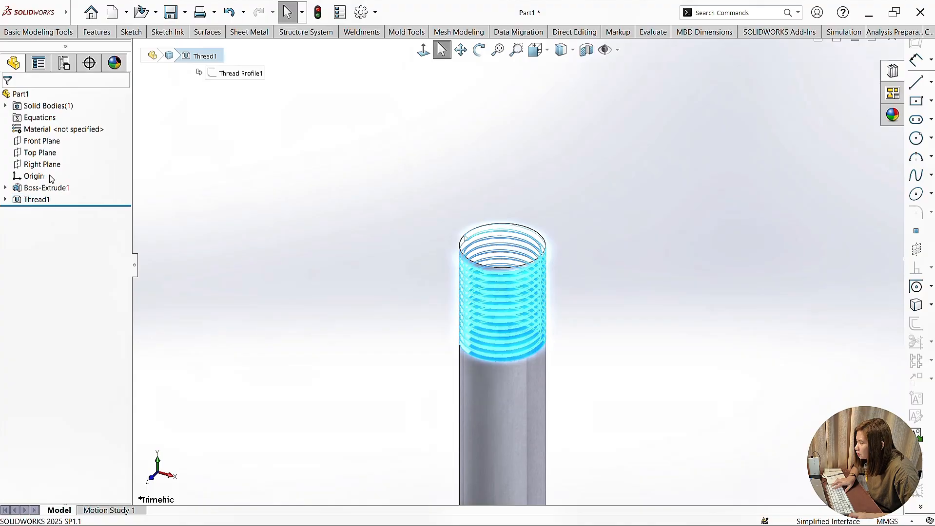
{"action": "double_click", "coordinate": [548, 335]}
{"action": "scroll", "coordinate": [543, 338], "scroll_direction": "down", "scroll_amount": 3}
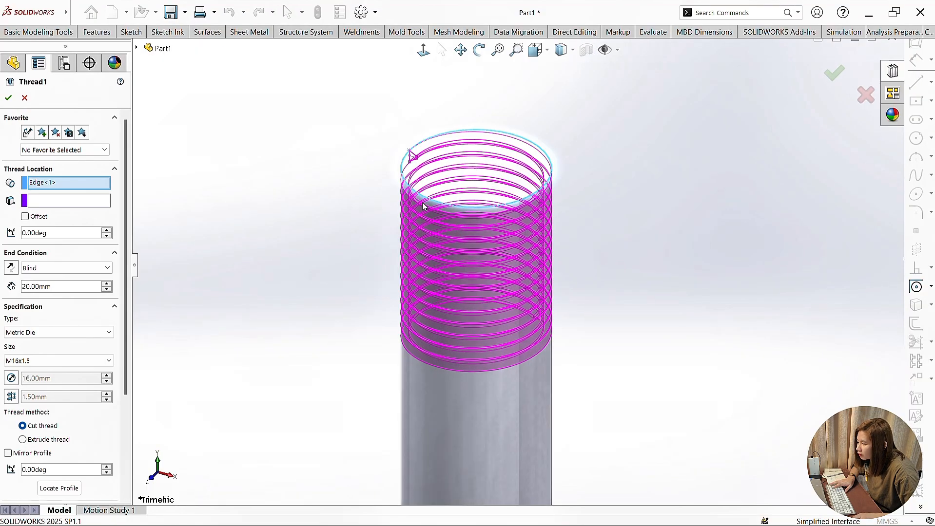
{"action": "left_click_drag", "start_coordinate": [70, 289], "coordinate": [22, 288]}
{"action": "type", "text": "25"}
{"action": "mouse_move", "coordinate": [105, 301]}
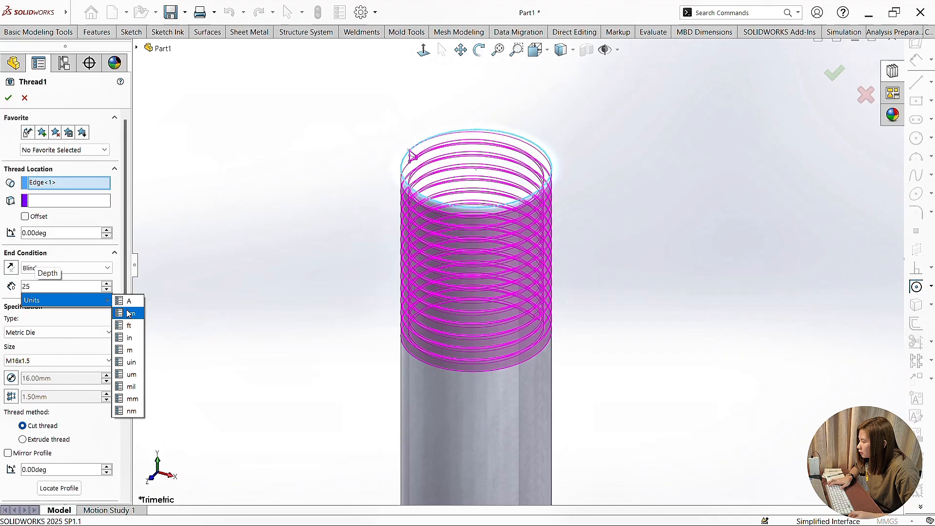
{"action": "left_click", "coordinate": [78, 318]}
{"action": "left_click", "coordinate": [209, 286]}
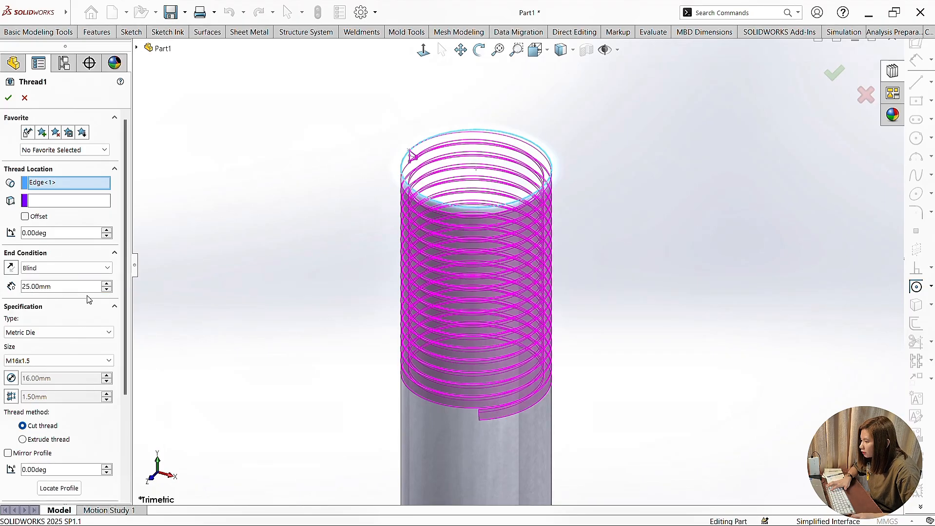
{"action": "double_click", "coordinate": [41, 287]}
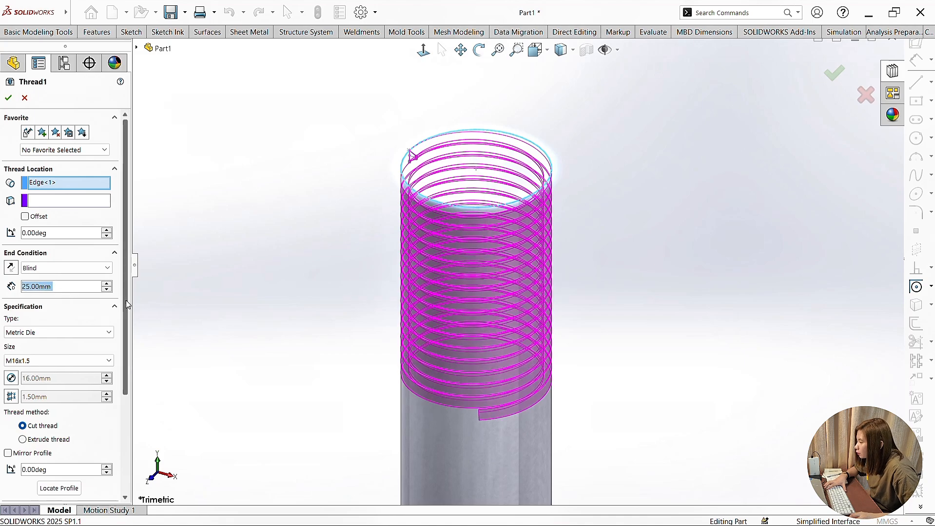
Choose Metric Die as the thread type and M16x1.5 as its size.
{"action": "scroll", "coordinate": [127, 310], "scroll_direction": "down", "scroll_amount": 3}
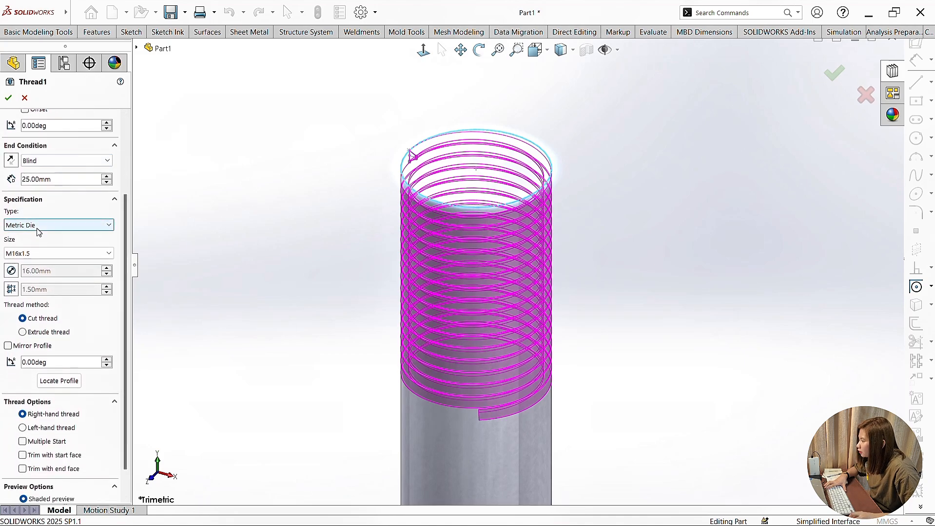
{"action": "left_click", "coordinate": [38, 227]}
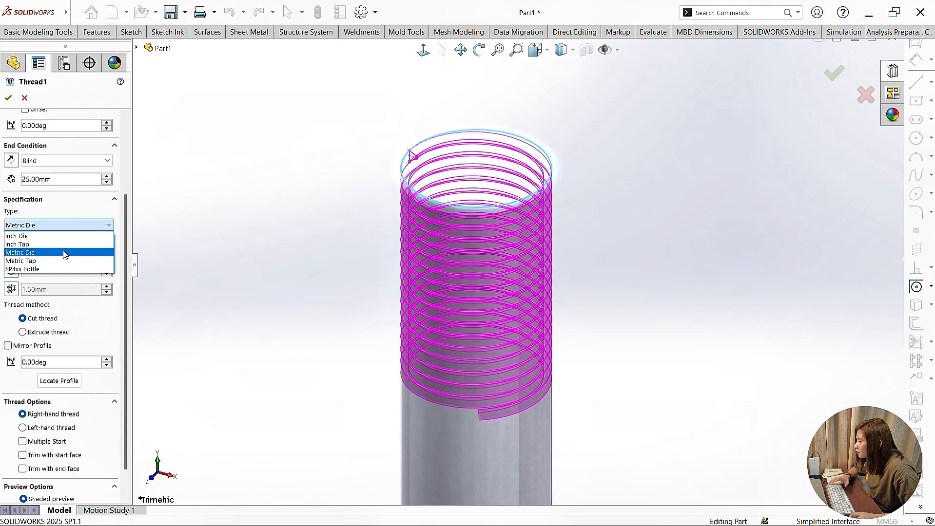
{"action": "left_click", "coordinate": [96, 207]}
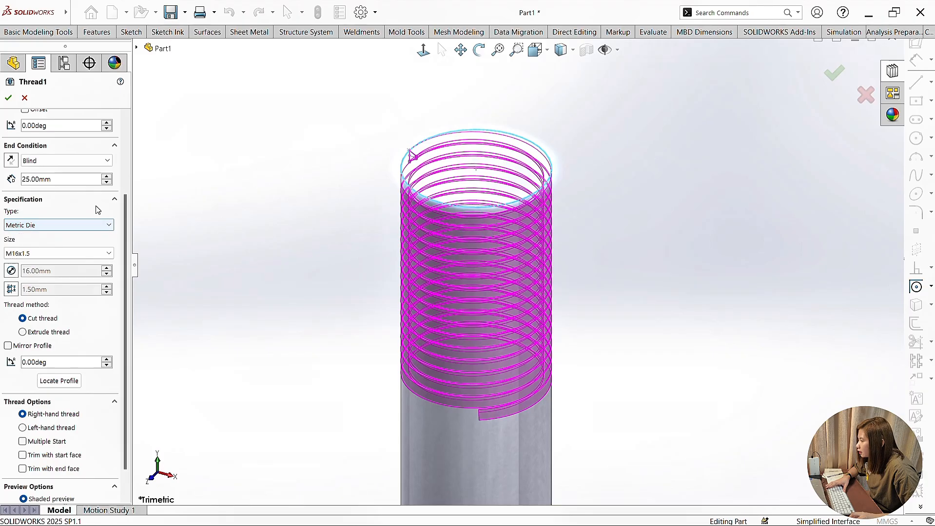
{"action": "left_click", "coordinate": [106, 227]}
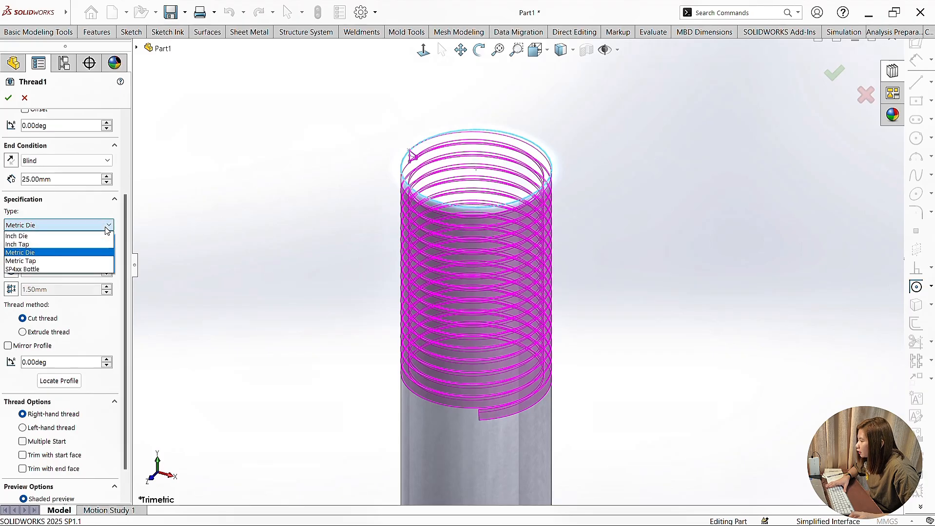
{"action": "left_click", "coordinate": [71, 253]}
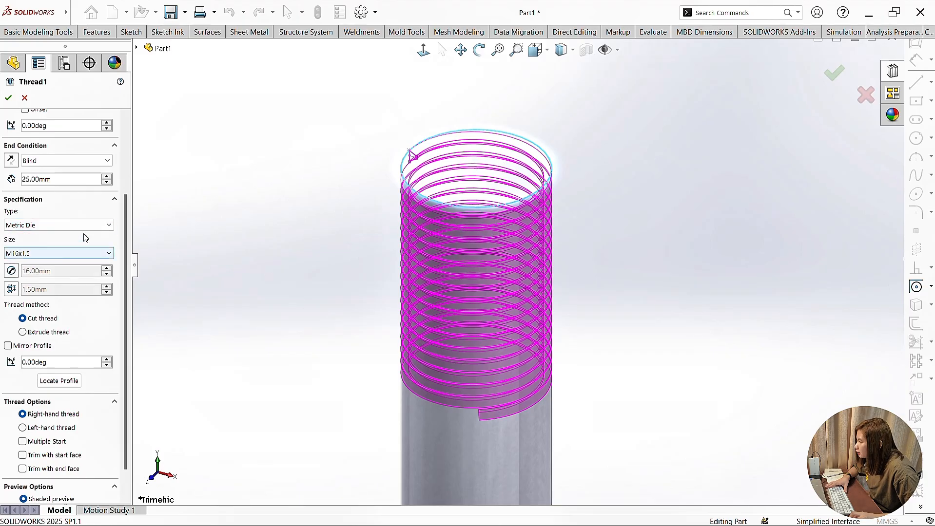
{"action": "left_click", "coordinate": [41, 255]}
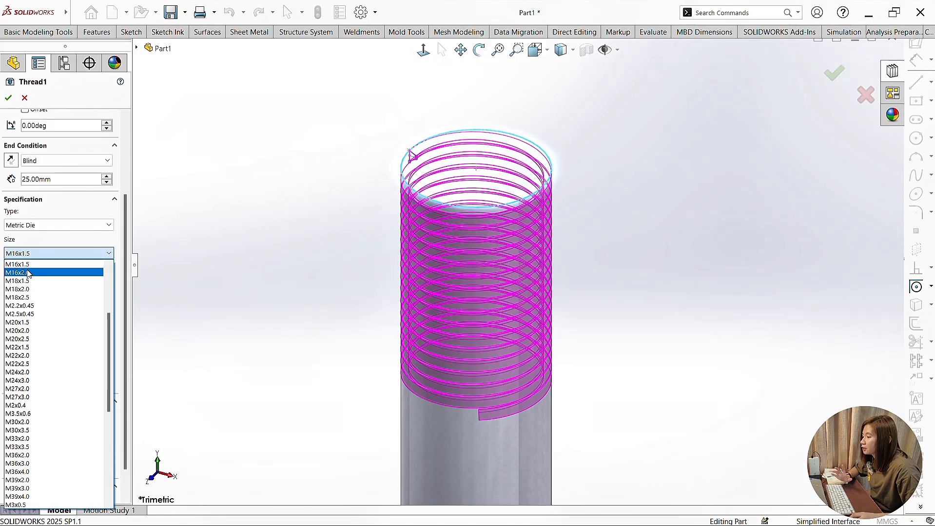
{"action": "scroll", "coordinate": [63, 299], "scroll_direction": "up", "scroll_amount": 1}
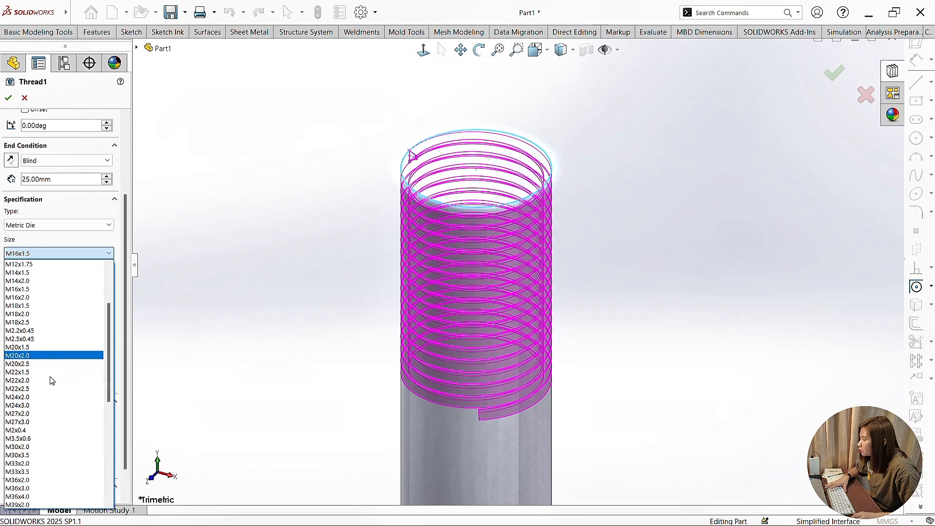
{"action": "left_click", "coordinate": [51, 290]}
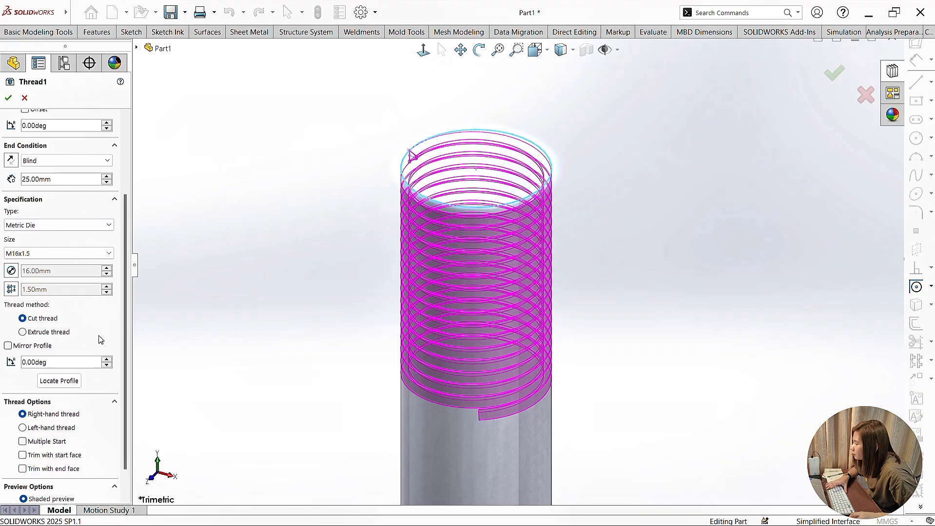
Try the left-hand thread option and switch back to right-hand thread.
{"action": "scroll", "coordinate": [123, 336], "scroll_direction": "down", "scroll_amount": 2}
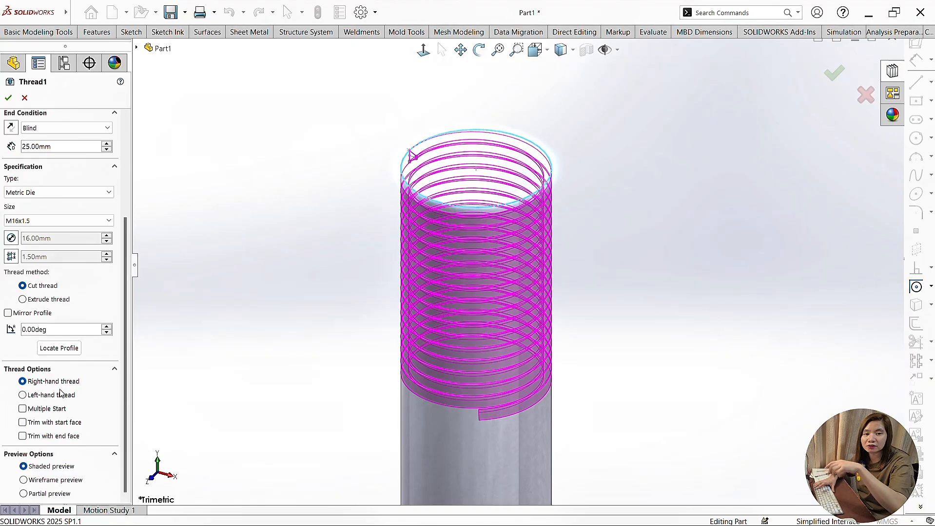
{"action": "left_click", "coordinate": [49, 400]}
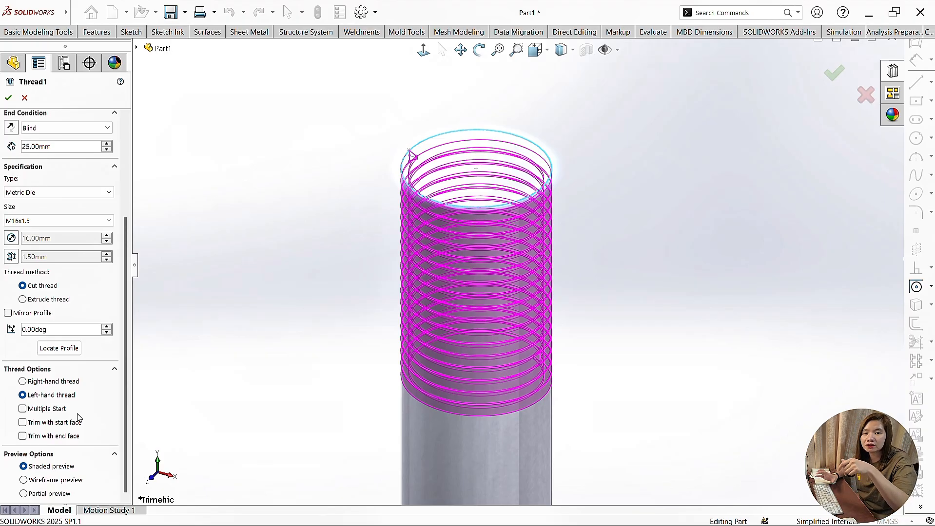
{"action": "left_click", "coordinate": [50, 383]}
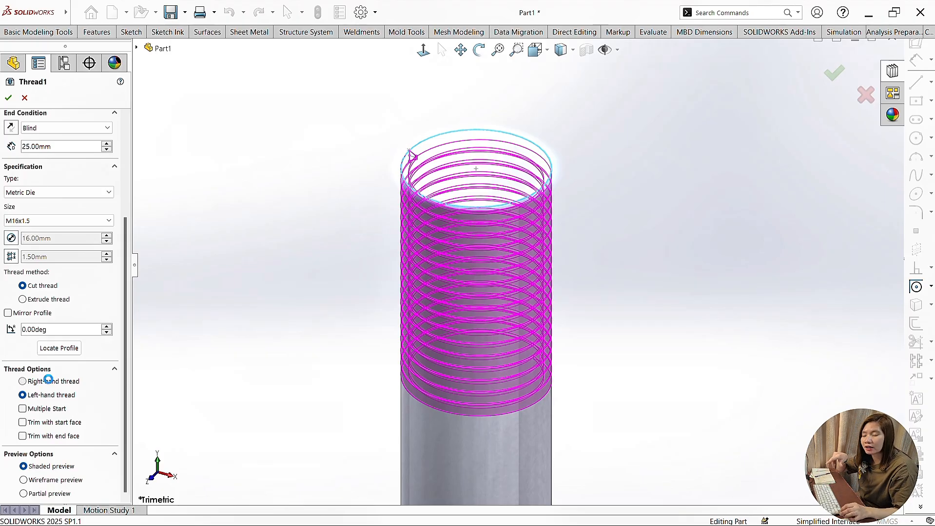
Accept the edited thread with its right-hand M16x1.5 cut settings.
{"action": "scroll", "coordinate": [535, 210], "scroll_direction": "down", "scroll_amount": 2}
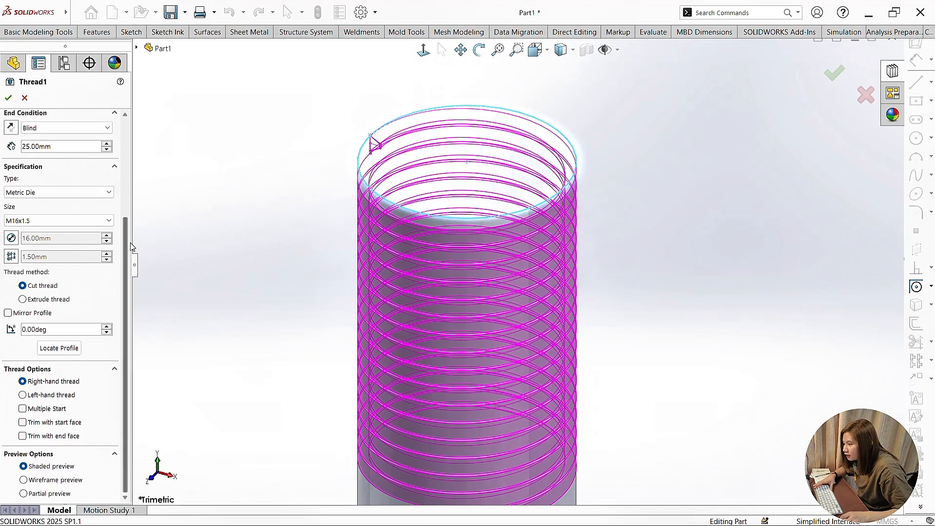
{"action": "left_click_drag", "start_coordinate": [125, 242], "coordinate": [126, 130]}
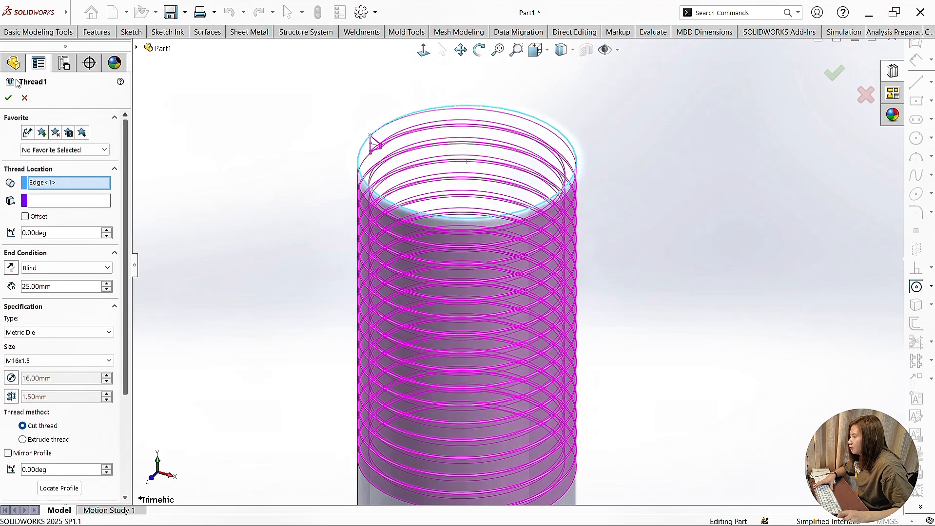
{"action": "left_click", "coordinate": [8, 98]}
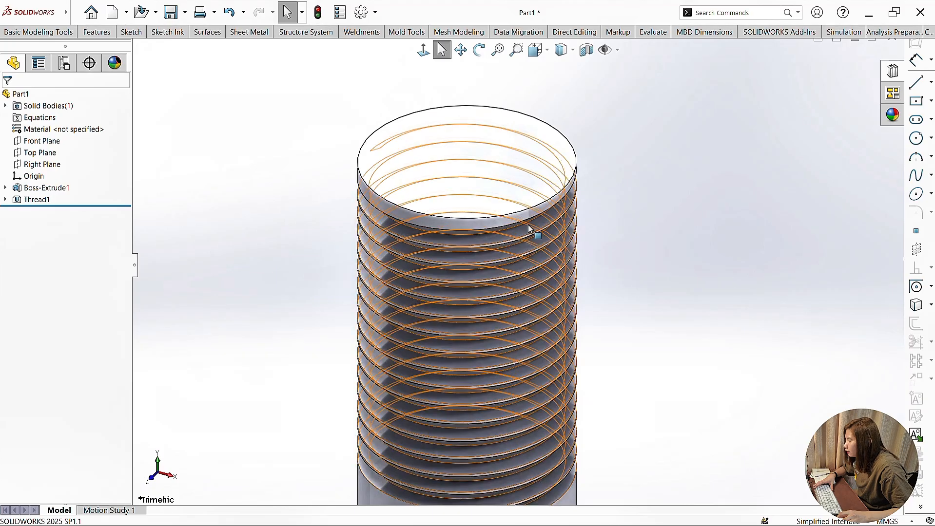
Examine how the thread starts at the cylinder's upper end.
{"action": "scroll", "coordinate": [453, 183], "scroll_direction": "down", "scroll_amount": 5}
{"action": "scroll", "coordinate": [460, 180], "scroll_direction": "up", "scroll_amount": 1}
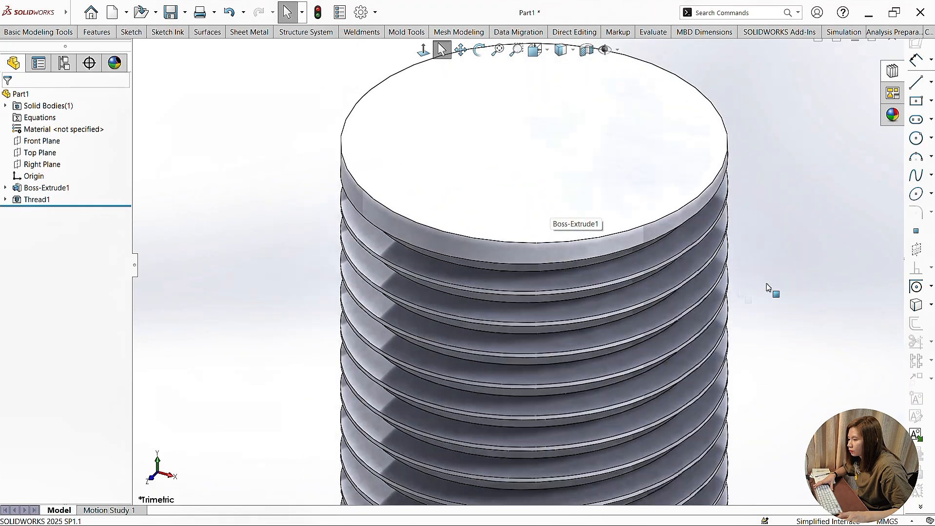
{"action": "middle_click_drag", "start_coordinate": [766, 286], "coordinate": [594, 277]}
{"action": "scroll", "coordinate": [702, 182], "scroll_direction": "down", "scroll_amount": 3}
{"action": "scroll", "coordinate": [703, 183], "scroll_direction": "up", "scroll_amount": 5}
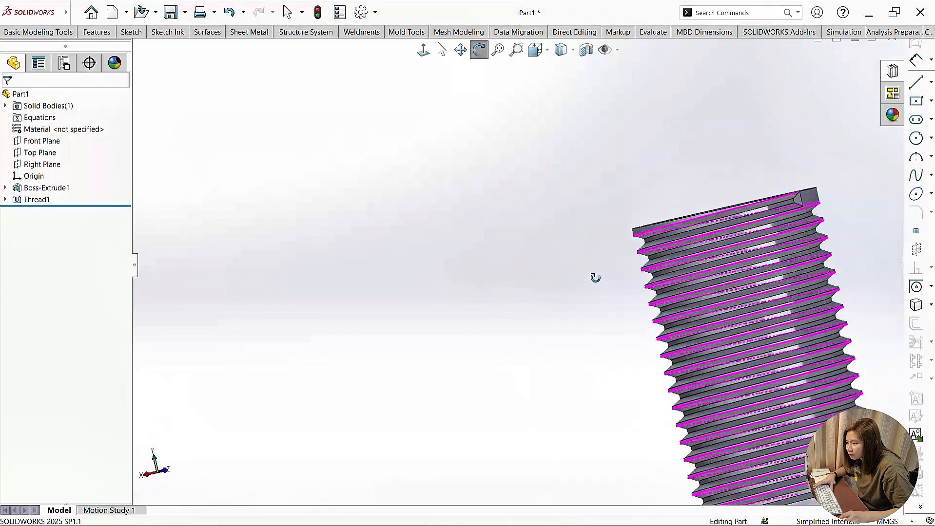
{"action": "scroll", "coordinate": [832, 169], "scroll_direction": "down", "scroll_amount": 5}
{"action": "middle_click_drag", "start_coordinate": [713, 273], "coordinate": [702, 265]}
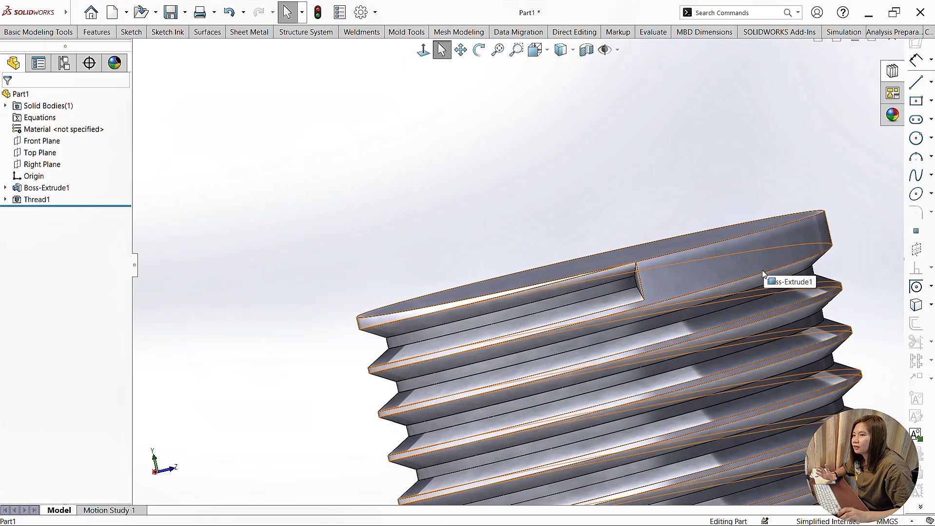
{"action": "middle_click_drag", "start_coordinate": [691, 251], "coordinate": [706, 266]}
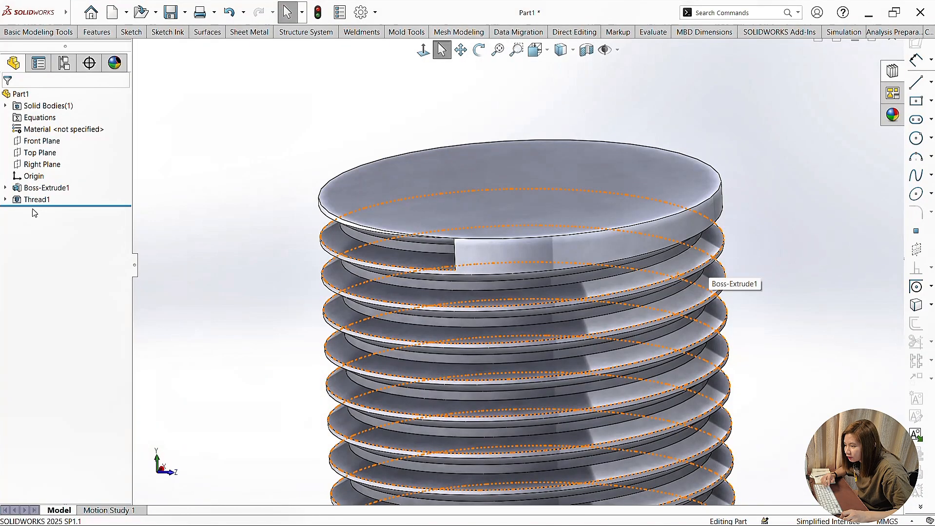
Edit the thread and enable a 1 mm start offset, reversed so it begins above the cylinder's top edge.
{"action": "left_click", "coordinate": [34, 200]}
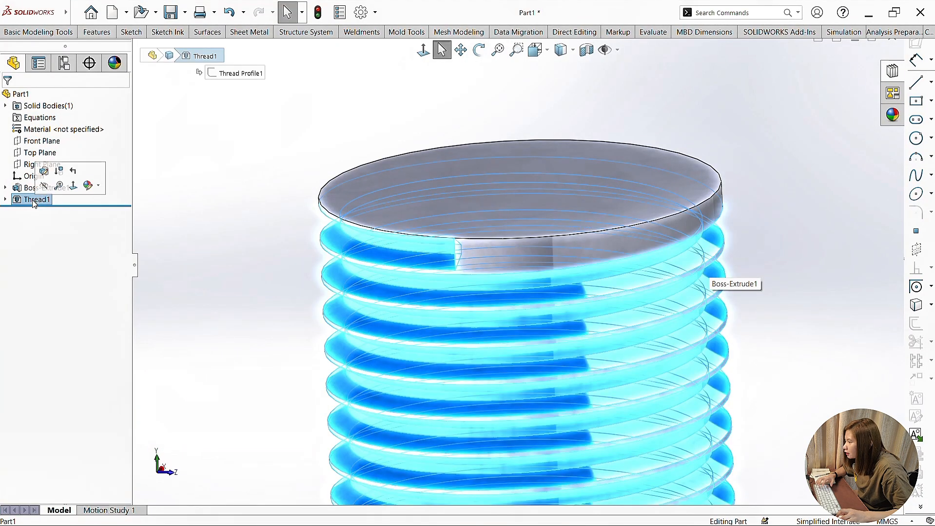
{"action": "left_click", "coordinate": [44, 171]}
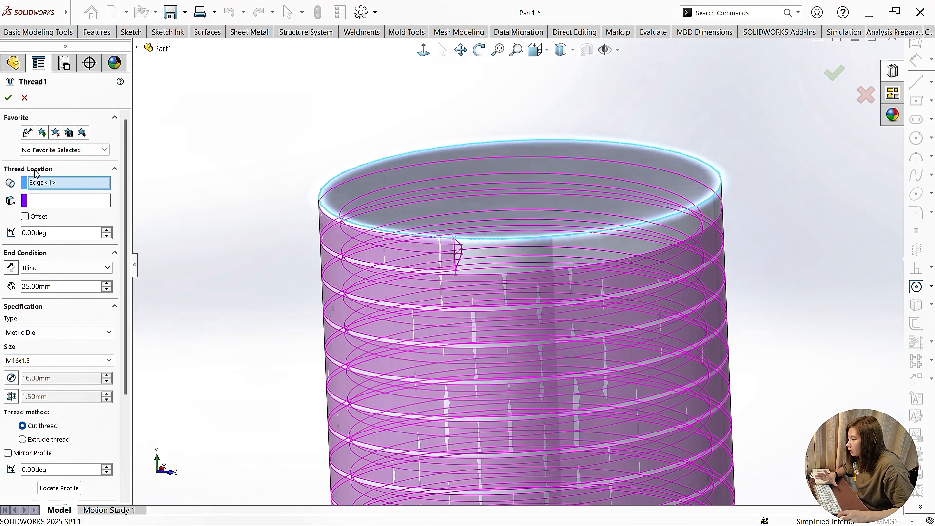
{"action": "left_click", "coordinate": [25, 217]}
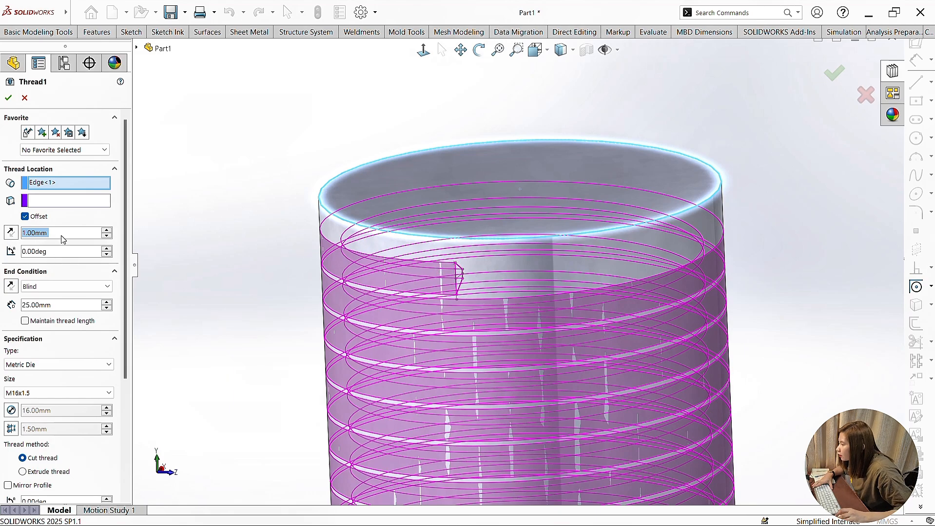
{"action": "left_click", "coordinate": [52, 234]}
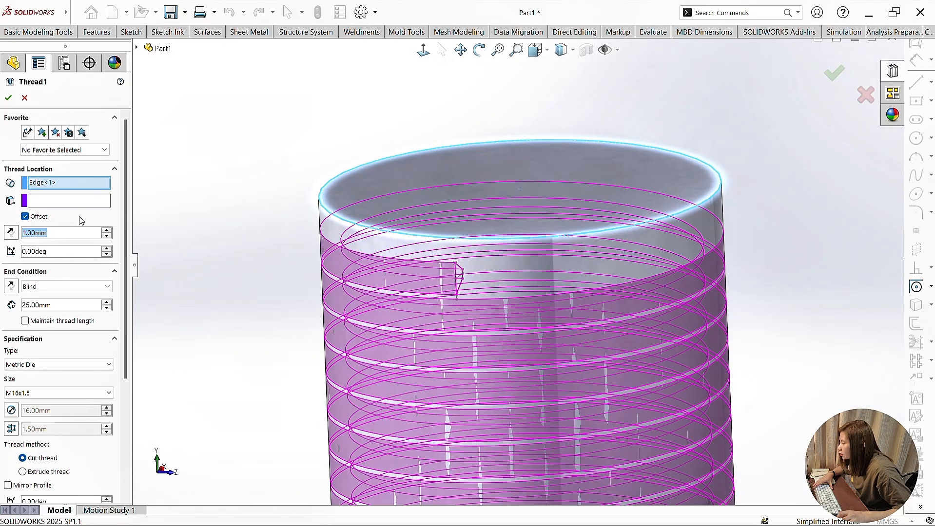
{"action": "left_click", "coordinate": [11, 233]}
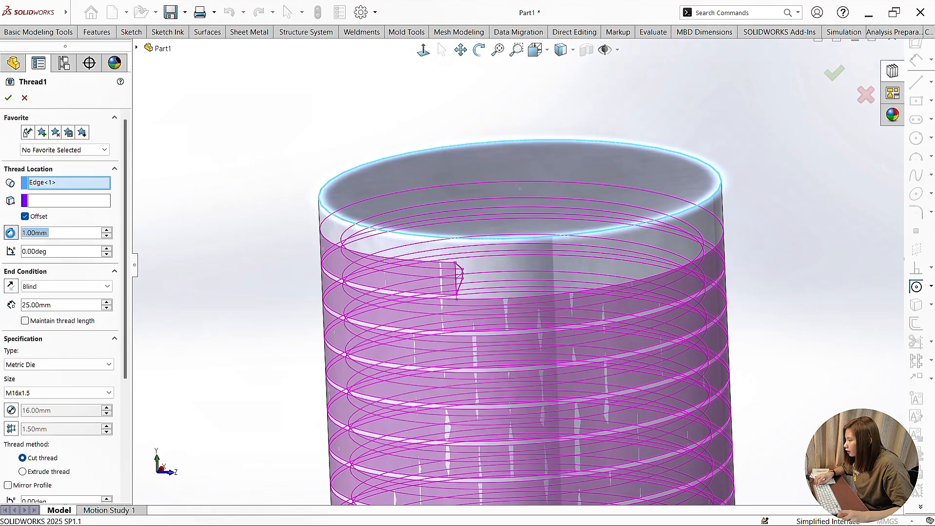
{"action": "left_click", "coordinate": [11, 233]}
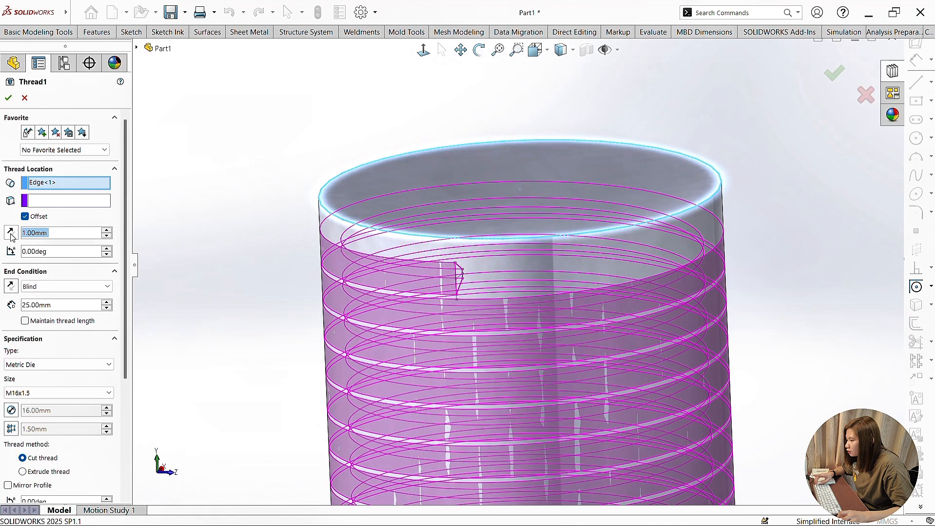
{"action": "left_click", "coordinate": [11, 234]}
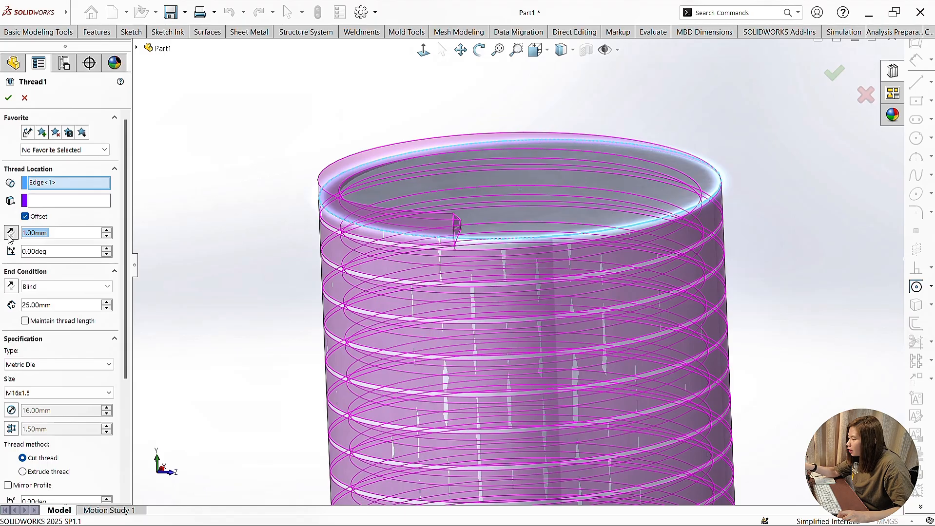
{"action": "left_click", "coordinate": [10, 234]}
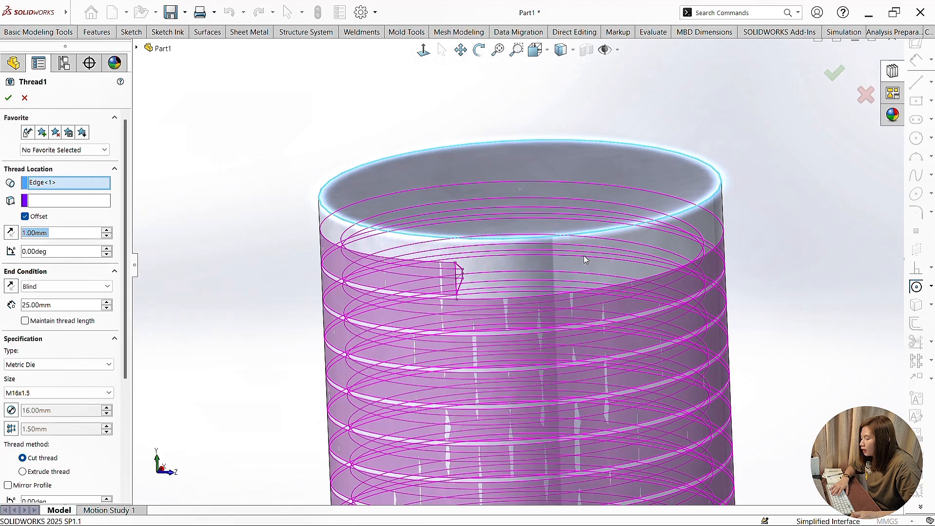
{"action": "left_click", "coordinate": [10, 234]}
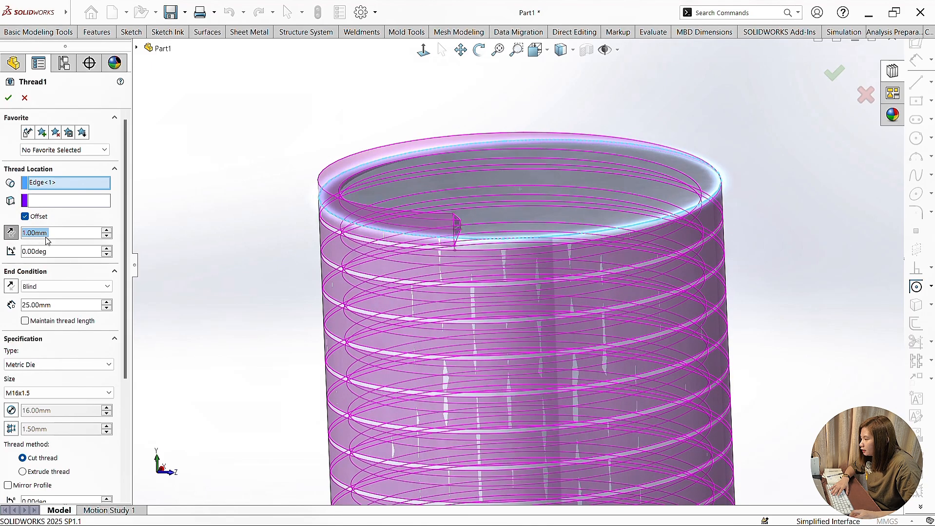
Set the thread's blind depth to 26 mm and accept the feature.
{"action": "left_click", "coordinate": [67, 307]}
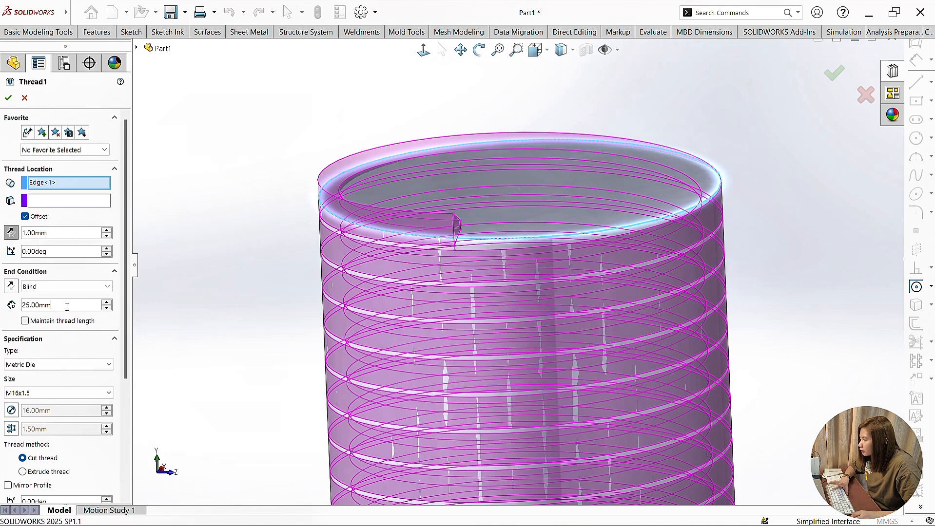
{"action": "scroll", "coordinate": [49, 286], "scroll_direction": "down", "scroll_amount": 1}
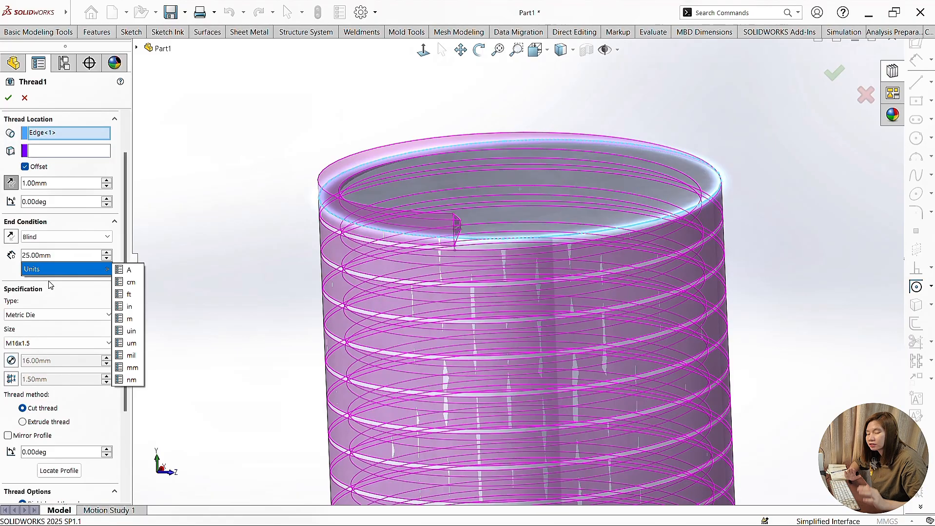
{"action": "key", "text": "BackSpace"}
{"action": "mouse_move", "coordinate": [95, 268]}
{"action": "type", "text": "6"}
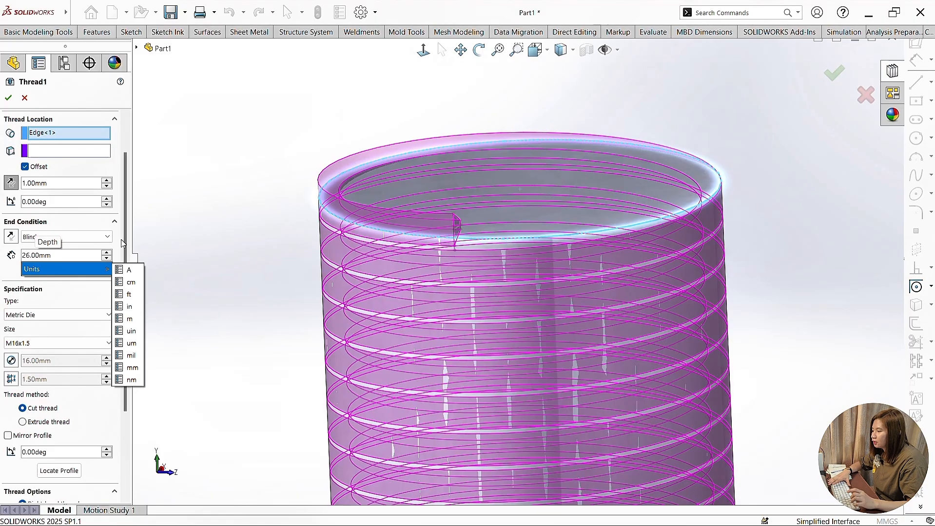
{"action": "key", "text": "Escape"}
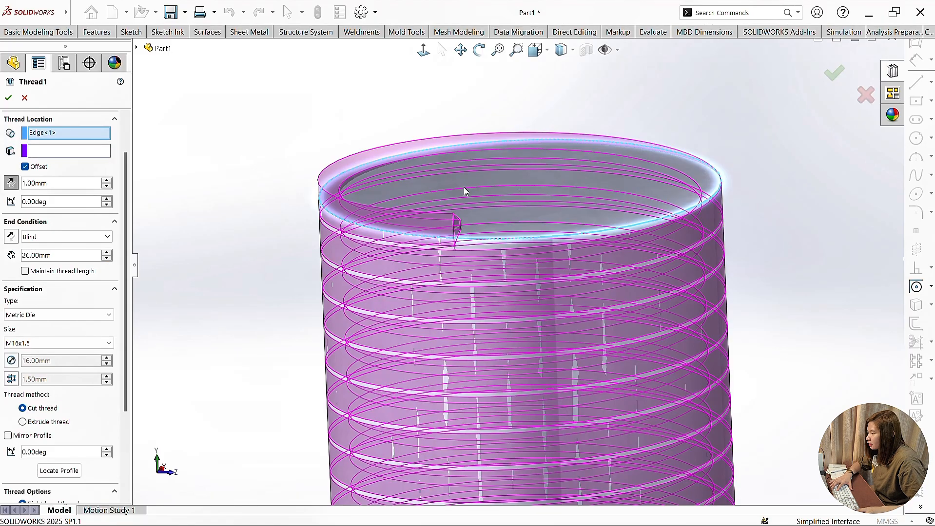
{"action": "left_click", "coordinate": [9, 99]}
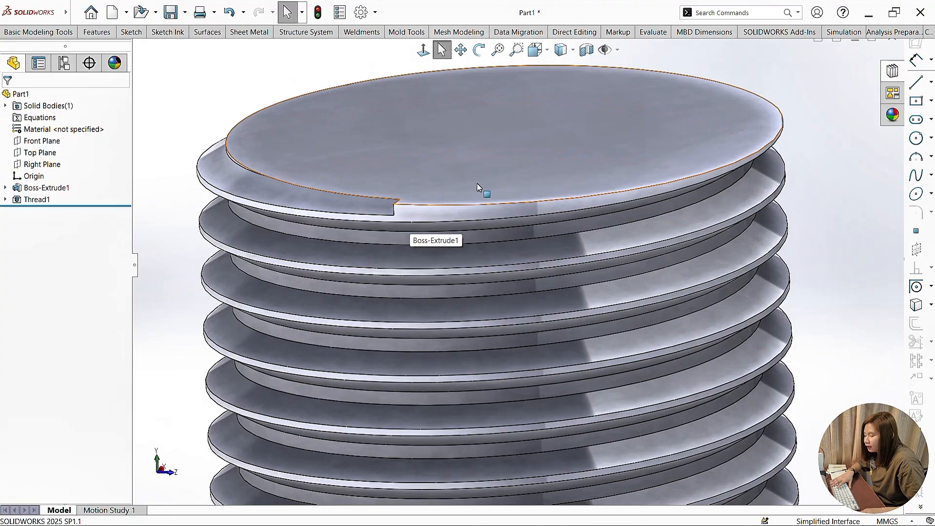
Inspect the offset thread's run-in at the top face from several angles.
{"action": "scroll", "coordinate": [541, 239], "scroll_direction": "up", "scroll_amount": 3}
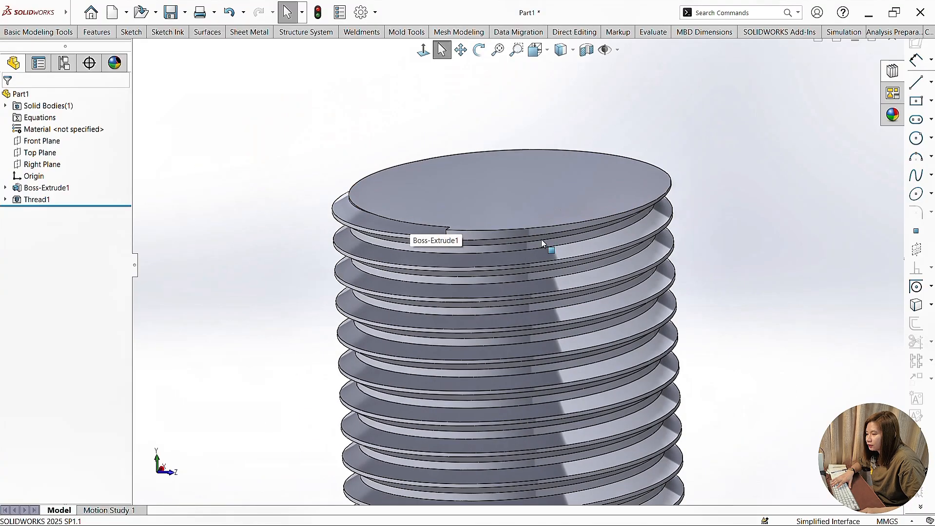
{"action": "middle_click_drag", "start_coordinate": [542, 239], "coordinate": [579, 227]}
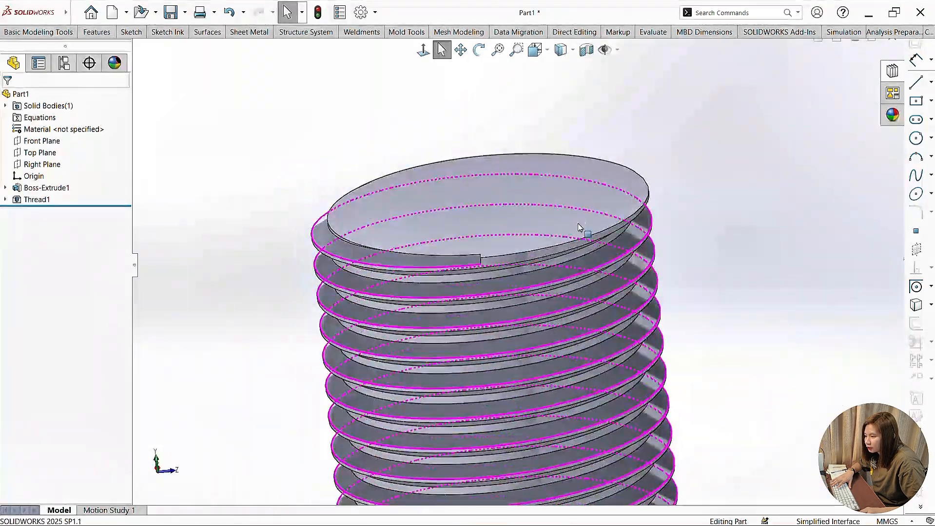
{"action": "scroll", "coordinate": [531, 234], "scroll_direction": "up", "scroll_amount": 3}
{"action": "scroll", "coordinate": [475, 290], "scroll_direction": "down", "scroll_amount": 5}
{"action": "middle_click_drag", "start_coordinate": [429, 264], "coordinate": [376, 189]}
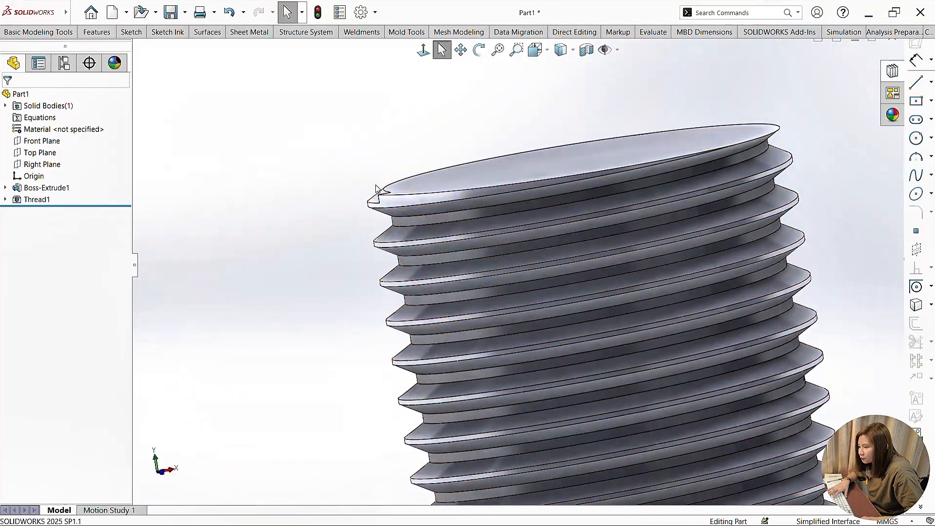
{"action": "scroll", "coordinate": [516, 248], "scroll_direction": "up", "scroll_amount": 2}
{"action": "middle_click_drag", "start_coordinate": [516, 247], "coordinate": [604, 232]}
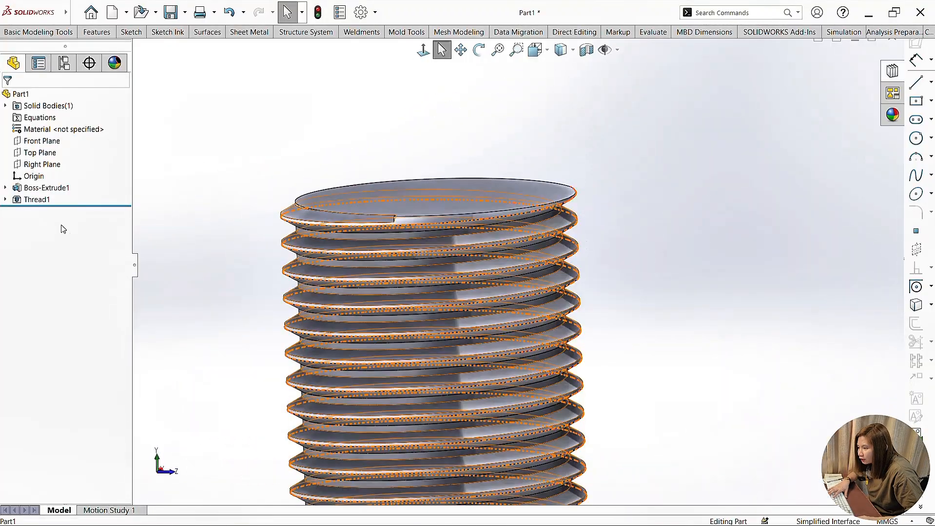
Edit the thread feature again and set its start offset distance to 1.5 mm.
{"action": "left_click", "coordinate": [32, 200]}
{"action": "left_click", "coordinate": [40, 179]}
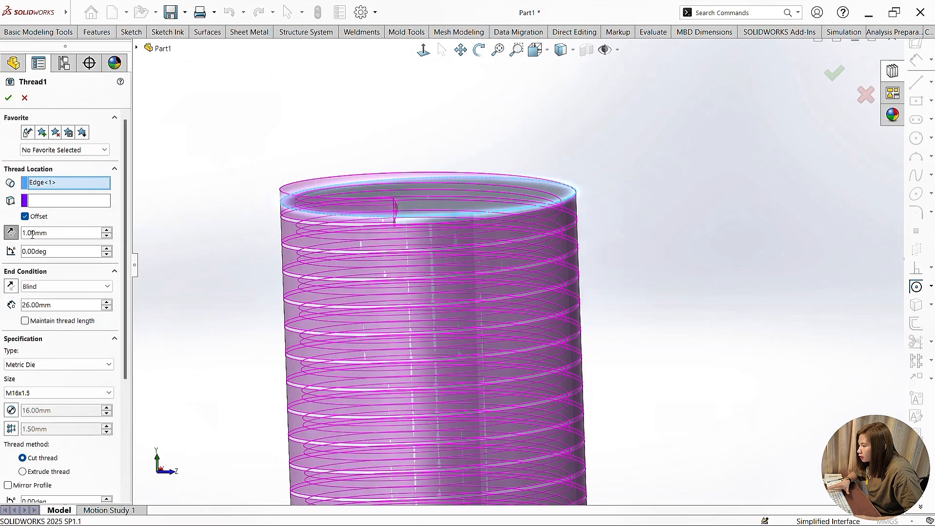
{"action": "left_click_drag", "start_coordinate": [28, 233], "coordinate": [31, 234]}
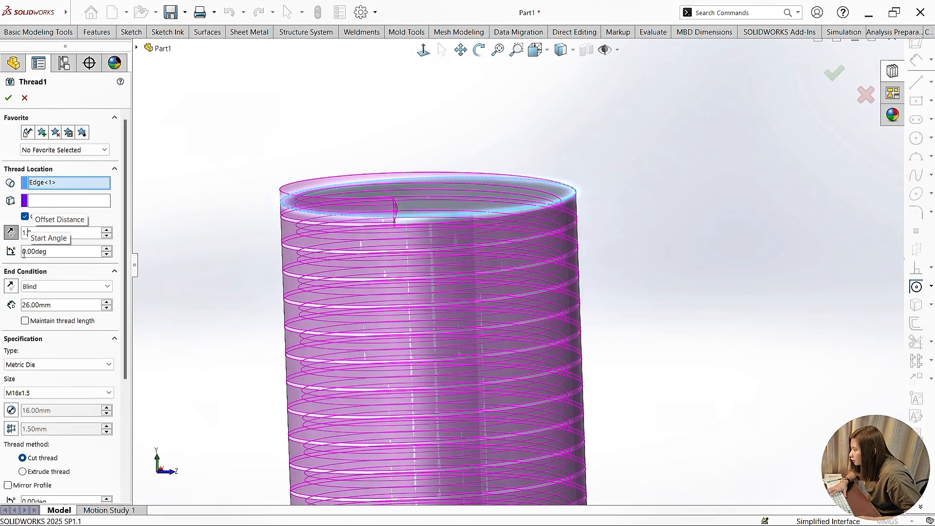
{"action": "type", "text": "50mm"}
{"action": "key", "text": "Return"}
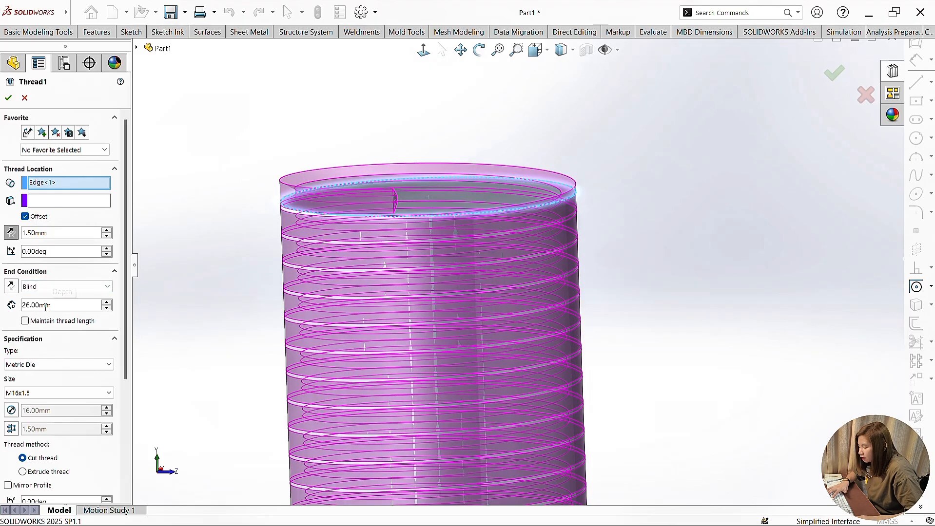
Set the thread's blind depth to 26.5 mm and accept the feature.
{"action": "type", "text": "5"}
{"action": "key", "text": "Return"}
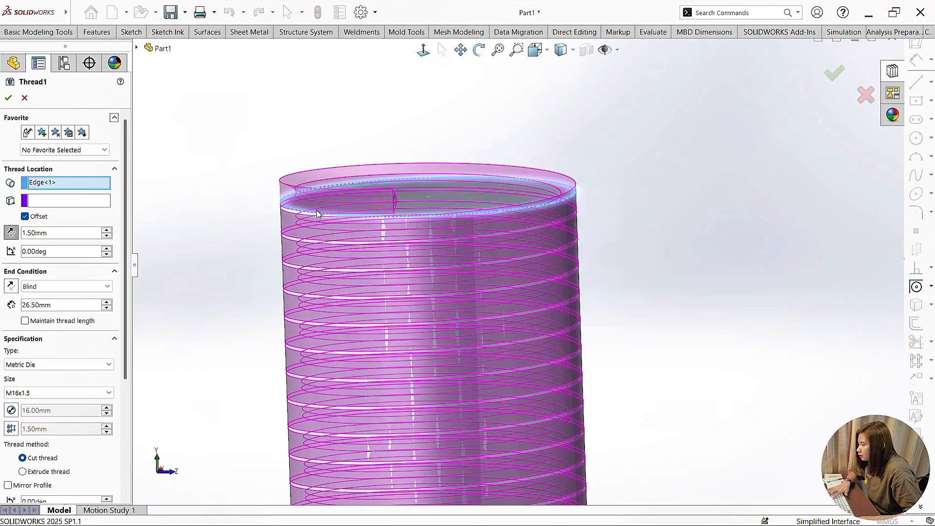
{"action": "scroll", "coordinate": [316, 213], "scroll_direction": "up", "scroll_amount": 5}
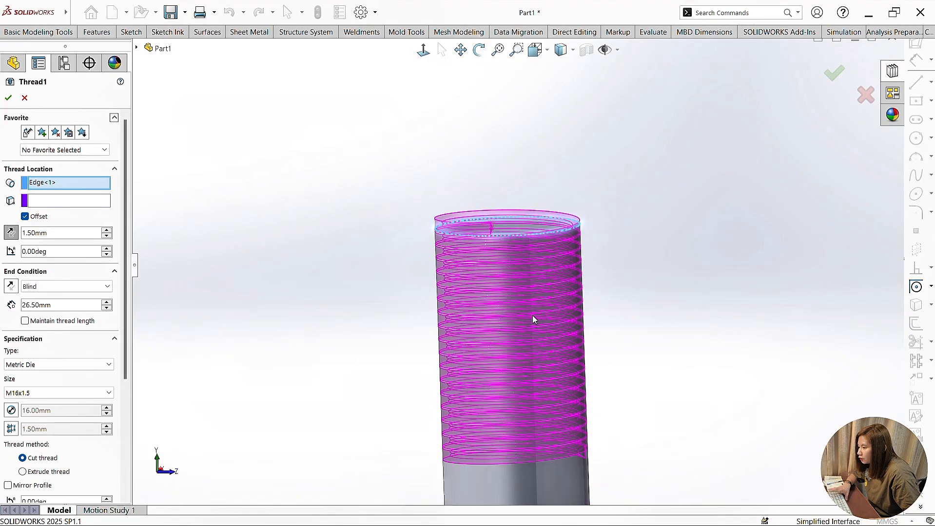
{"action": "scroll", "coordinate": [588, 405], "scroll_direction": "down", "scroll_amount": 1}
{"action": "left_click", "coordinate": [6, 98]}
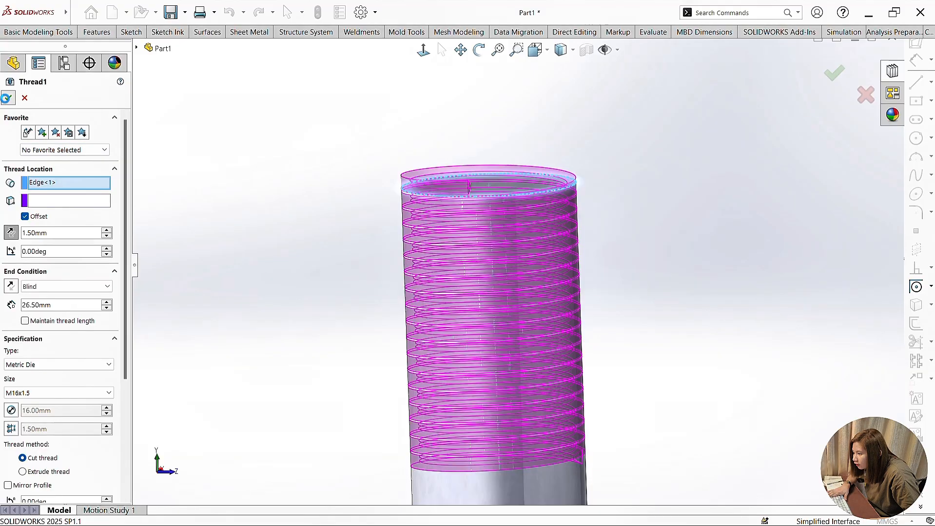
Check the updated thread all around, from its start at the top face down to its end on the shaft.
{"action": "scroll", "coordinate": [416, 194], "scroll_direction": "down", "scroll_amount": 8}
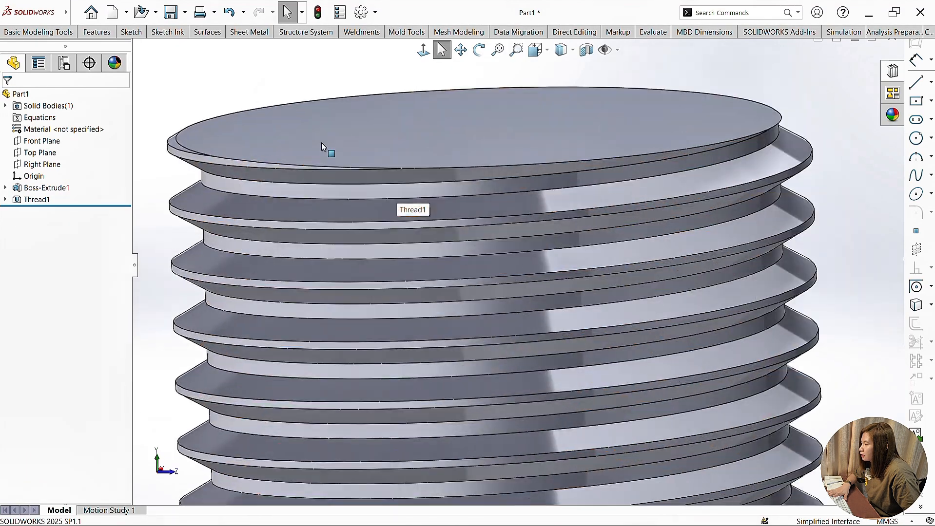
{"action": "scroll", "coordinate": [302, 166], "scroll_direction": "down", "scroll_amount": 2}
{"action": "scroll", "coordinate": [374, 140], "scroll_direction": "up", "scroll_amount": 4}
{"action": "scroll", "coordinate": [403, 230], "scroll_direction": "down", "scroll_amount": 4}
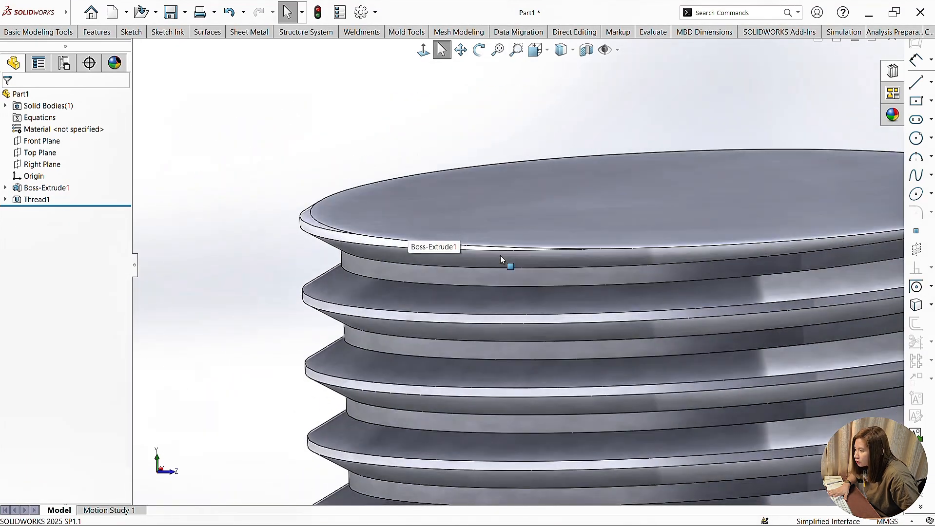
{"action": "scroll", "coordinate": [628, 249], "scroll_direction": "up", "scroll_amount": 5}
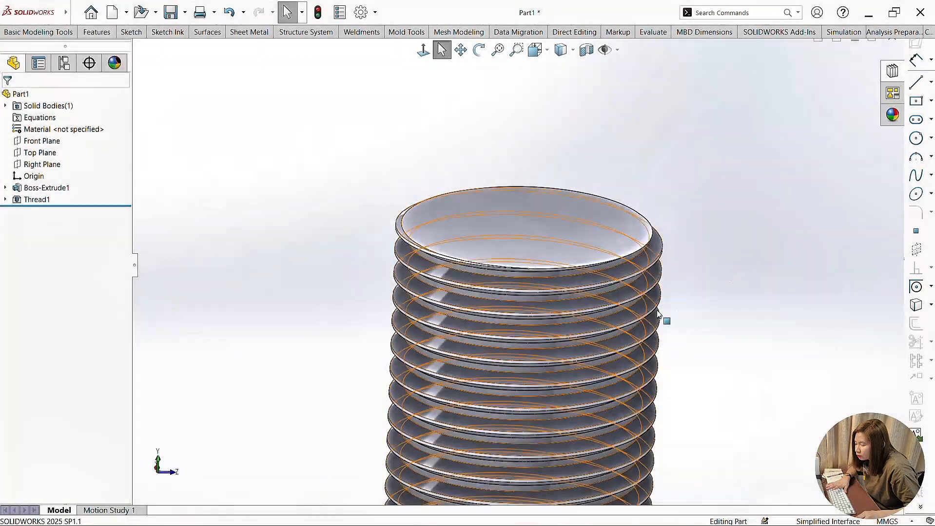
{"action": "scroll", "coordinate": [634, 331], "scroll_direction": "up", "scroll_amount": 2}
{"action": "scroll", "coordinate": [622, 340], "scroll_direction": "down", "scroll_amount": 4}
{"action": "middle_click_drag", "start_coordinate": [622, 340], "coordinate": [376, 203]}
{"action": "scroll", "coordinate": [559, 188], "scroll_direction": "up", "scroll_amount": 6}
{"action": "scroll", "coordinate": [540, 306], "scroll_direction": "down", "scroll_amount": 3}
{"action": "middle_click_drag", "start_coordinate": [540, 306], "coordinate": [466, 208]}
{"action": "scroll", "coordinate": [360, 179], "scroll_direction": "down", "scroll_amount": 3}
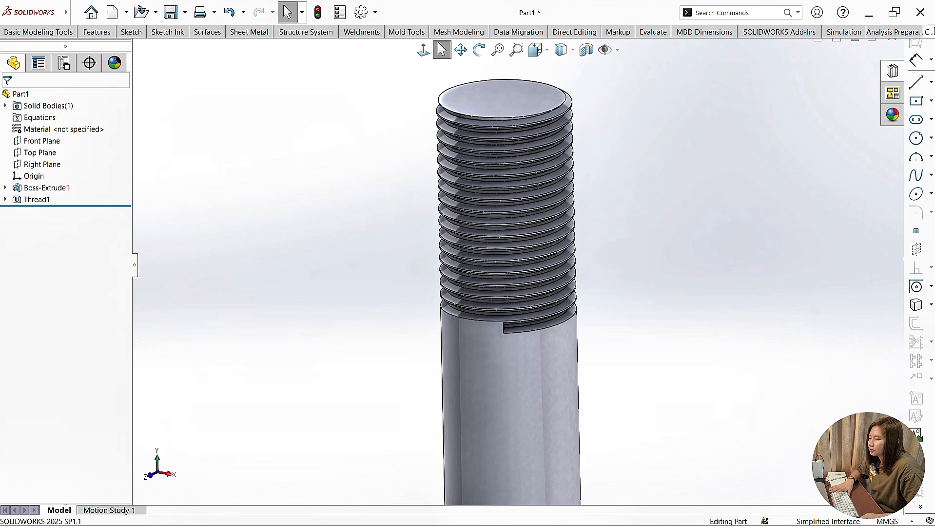
Apply the brushed steel metal appearance to the whole part, after trying satin finish stainless steel for comparison.
{"action": "left_click", "coordinate": [893, 115]}
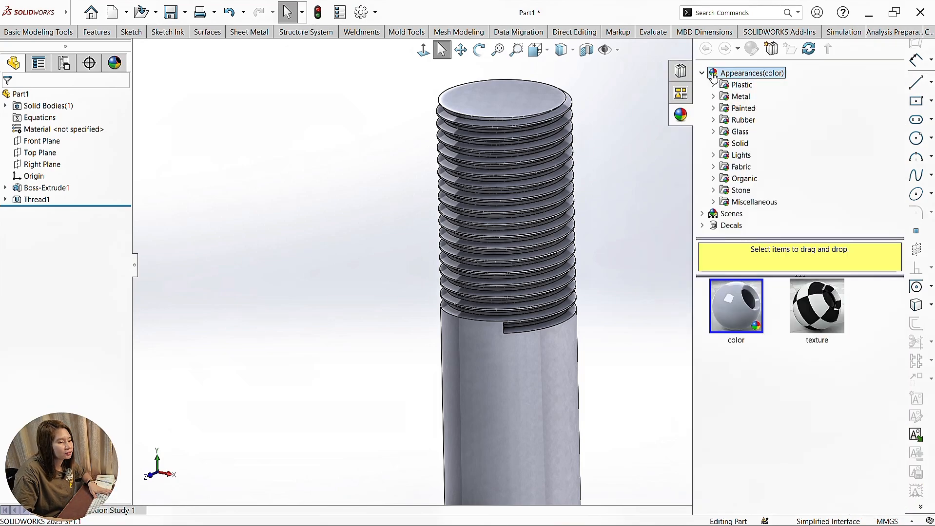
{"action": "left_click", "coordinate": [741, 97]}
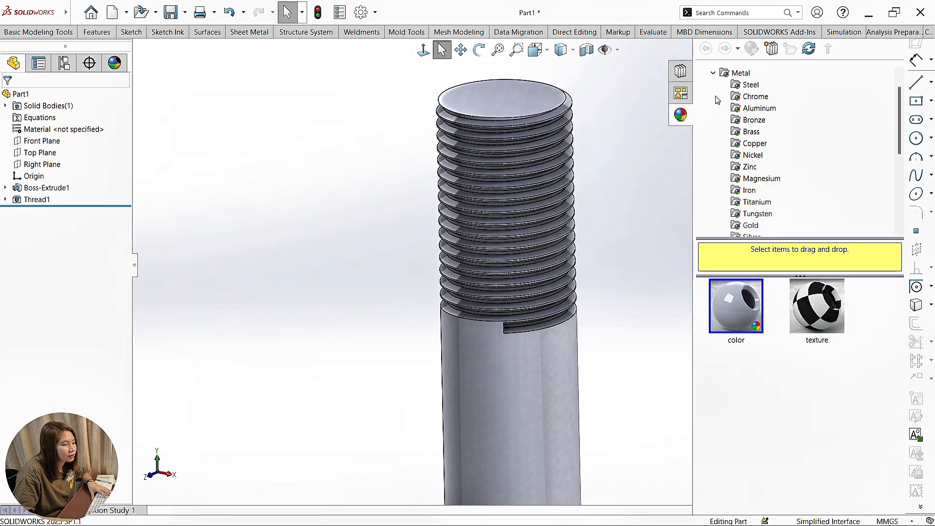
{"action": "left_click", "coordinate": [751, 85]}
{"action": "double_click", "coordinate": [838, 312]}
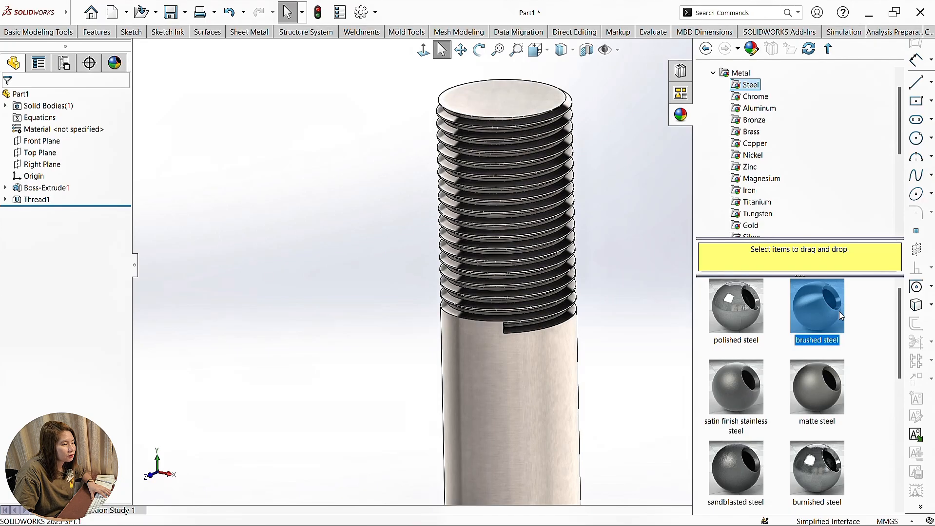
{"action": "left_click", "coordinate": [834, 390]}
{"action": "double_click", "coordinate": [734, 391]}
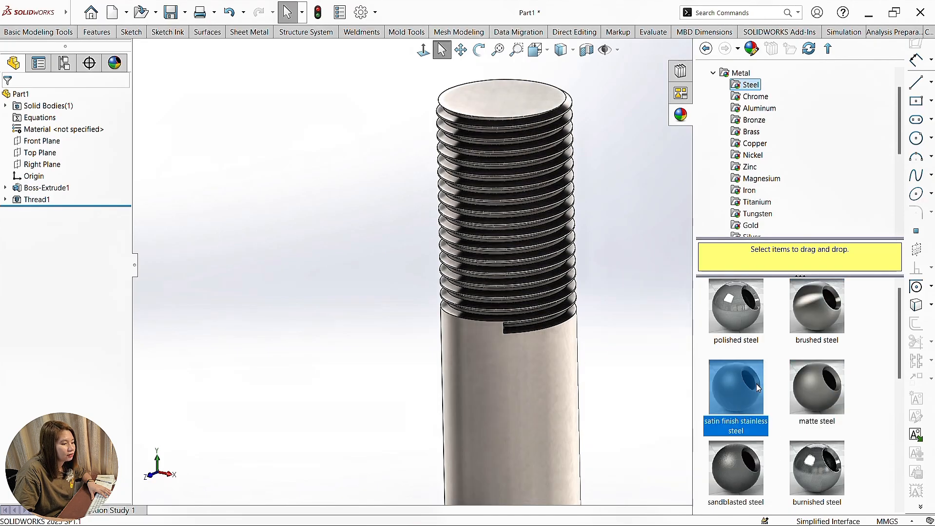
{"action": "double_click", "coordinate": [816, 314]}
Examine the finished threaded shaft with its new appearance, from the top face down to the thread's end.
{"action": "scroll", "coordinate": [526, 163], "scroll_direction": "down", "scroll_amount": 3}
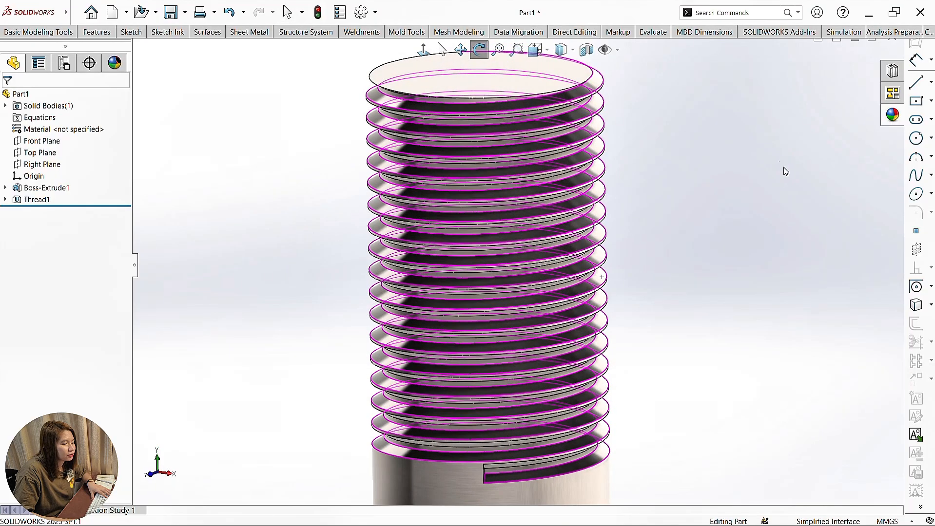
{"action": "left_click", "coordinate": [461, 49]}
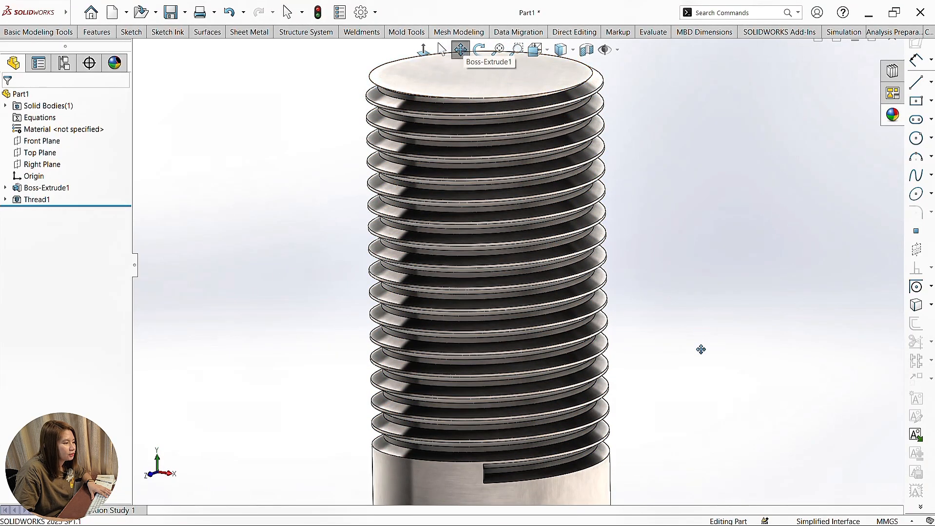
{"action": "left_click_drag", "start_coordinate": [701, 349], "coordinate": [667, 273]}
{"action": "scroll", "coordinate": [667, 273], "scroll_direction": "down", "scroll_amount": 2}
{"action": "scroll", "coordinate": [652, 279], "scroll_direction": "up", "scroll_amount": 5}
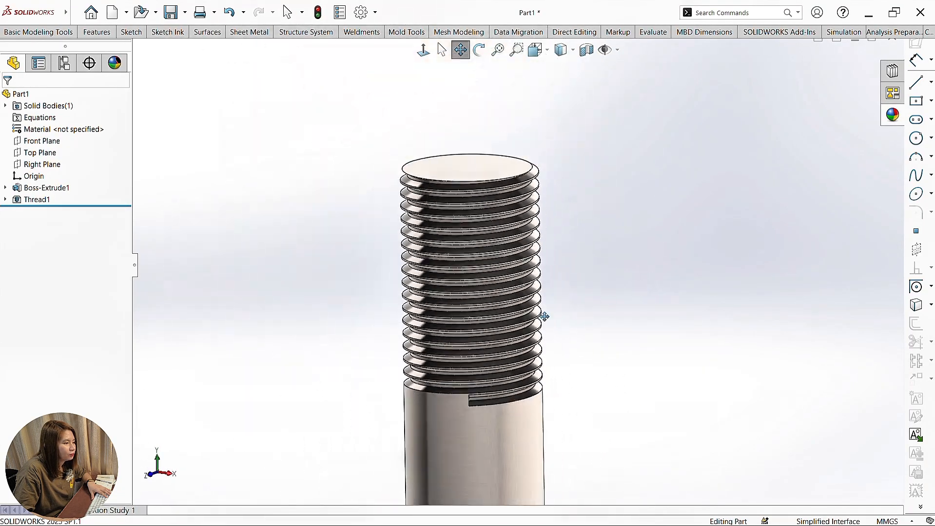
{"action": "scroll", "coordinate": [412, 351], "scroll_direction": "down", "scroll_amount": 1}
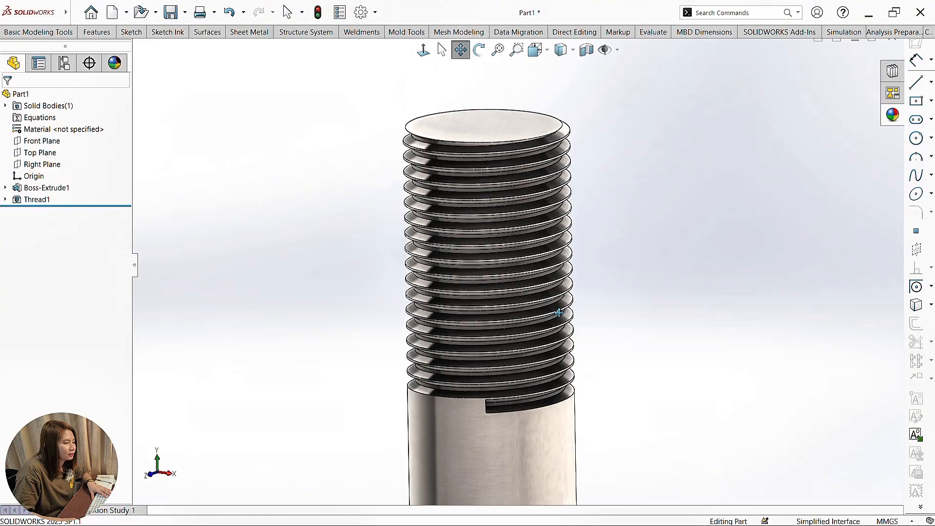
{"action": "left_click", "coordinate": [441, 49]}
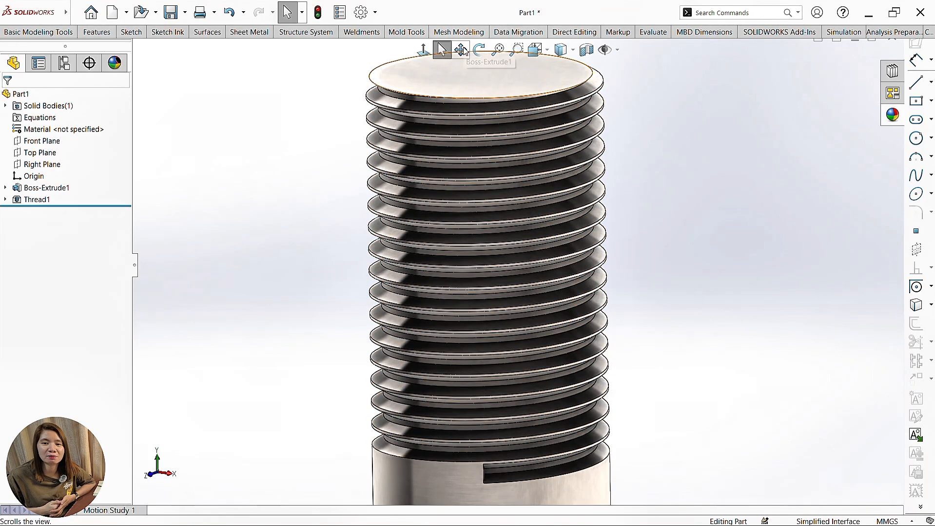
{"action": "left_click", "coordinate": [460, 51]}
{"action": "left_click_drag", "start_coordinate": [700, 351], "coordinate": [728, 331]}
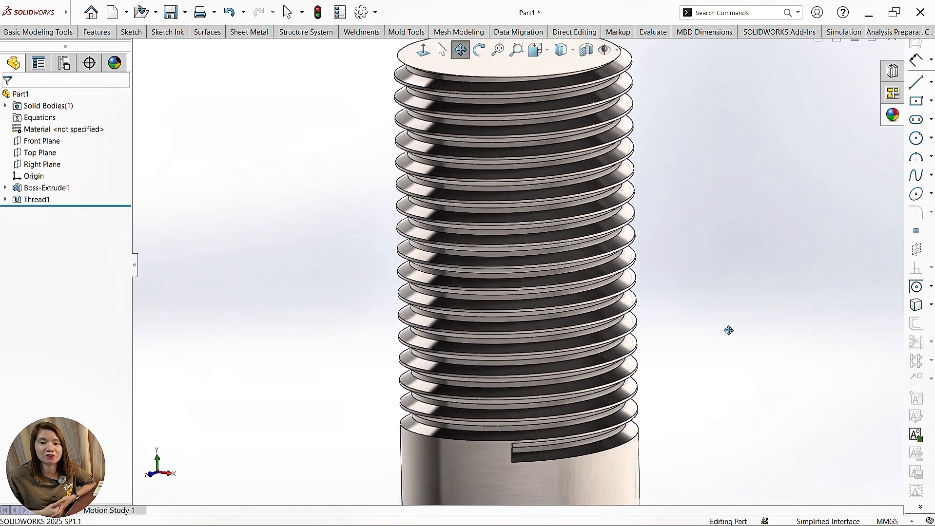
{"action": "scroll", "coordinate": [707, 377], "scroll_direction": "up", "scroll_amount": 3}
{"action": "scroll", "coordinate": [667, 271], "scroll_direction": "down", "scroll_amount": 3}
{"action": "scroll", "coordinate": [649, 284], "scroll_direction": "up", "scroll_amount": 5}
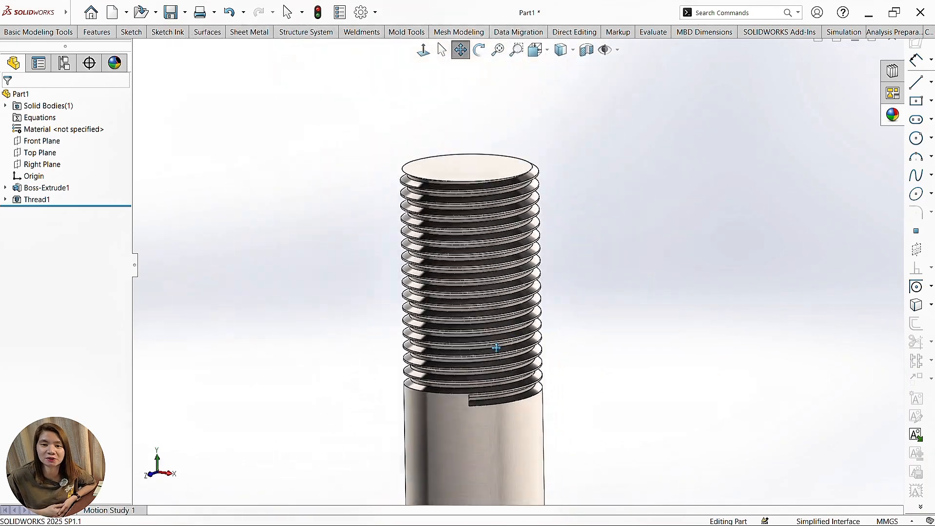
{"action": "scroll", "coordinate": [496, 348], "scroll_direction": "down", "scroll_amount": 2}
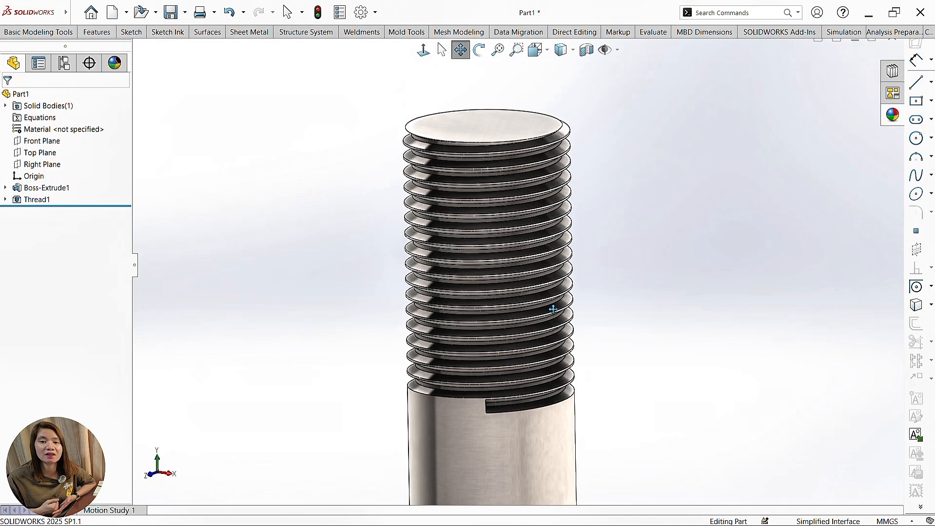
{"action": "left_click", "coordinate": [461, 50]}
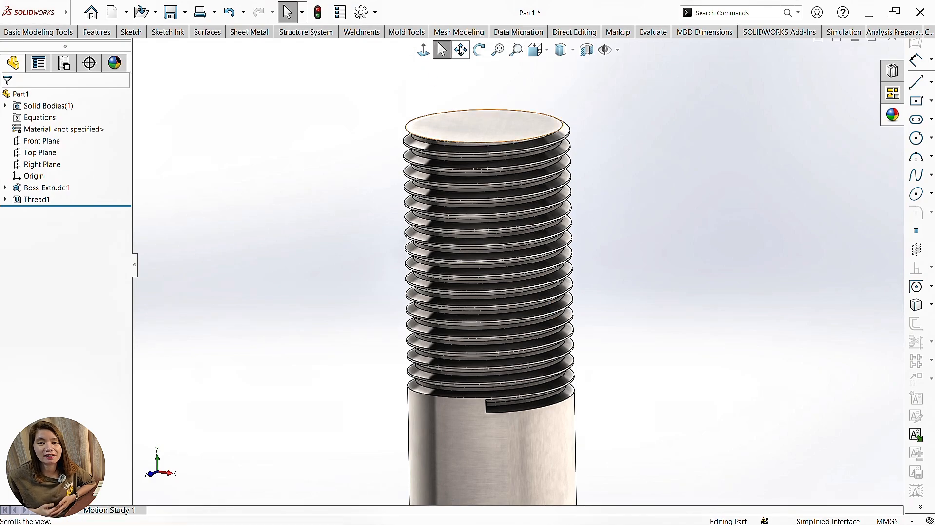